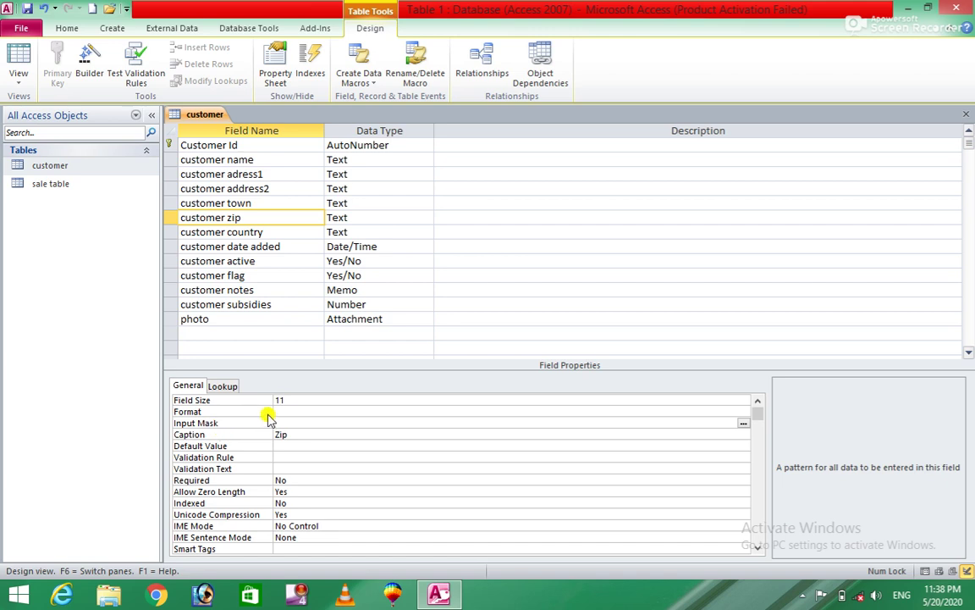
Step: Select the customer zip field and place the cursor in its Input Mask property
left_click(263, 218)
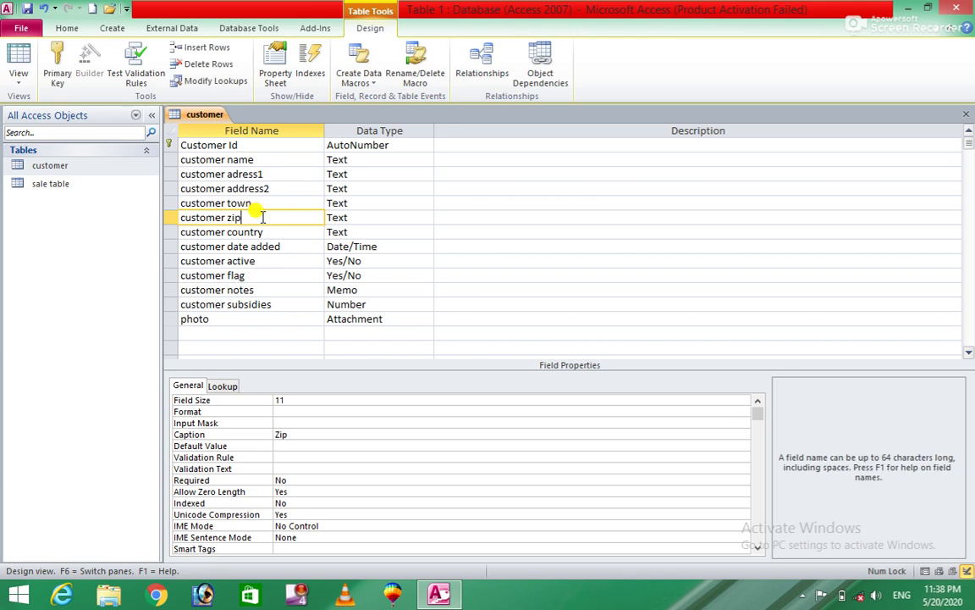
left_click(295, 421)
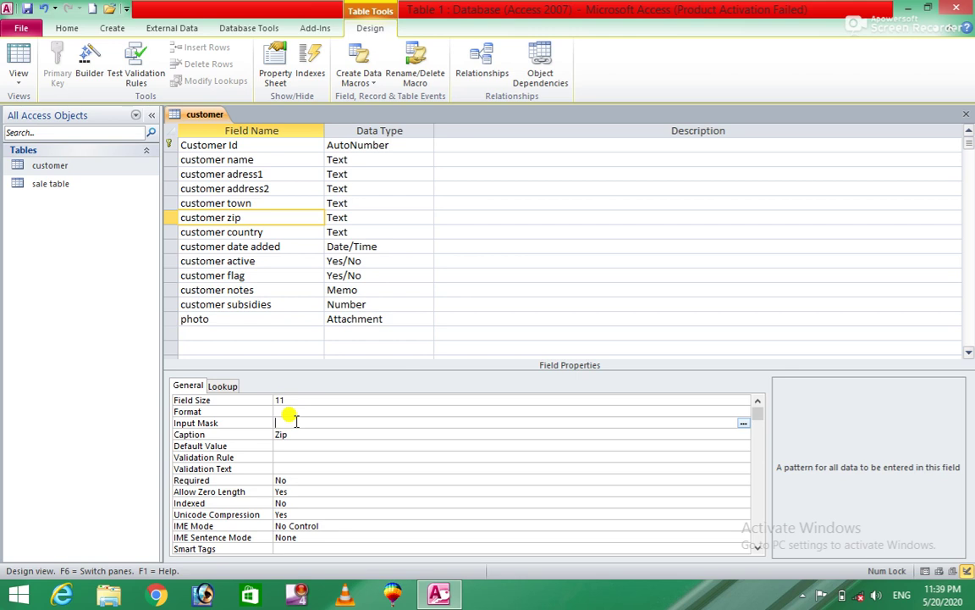
Step: Save the customer table, launch the Input Mask Wizard and choose the Phone Number mask
left_click(743, 422)
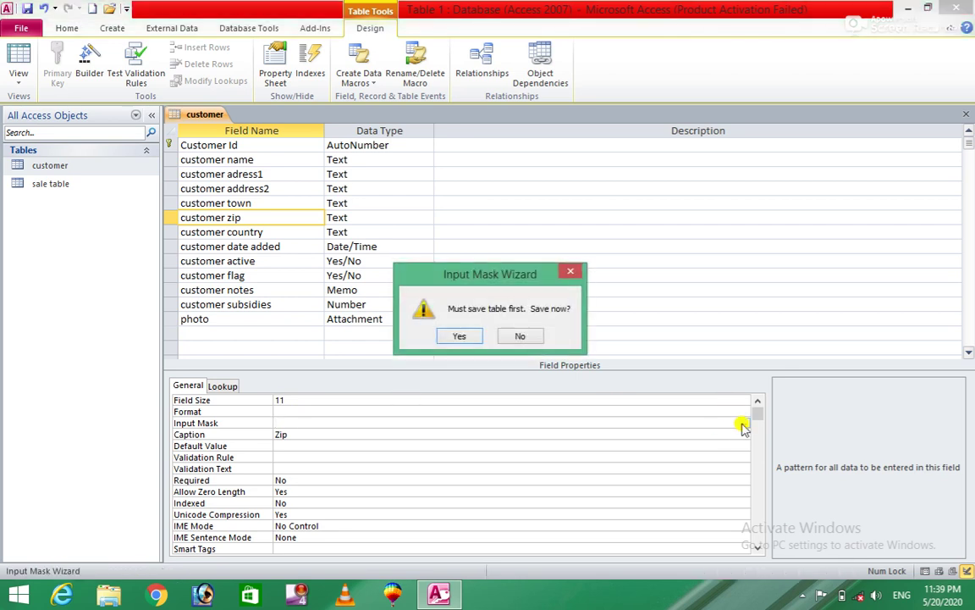
left_click(460, 336)
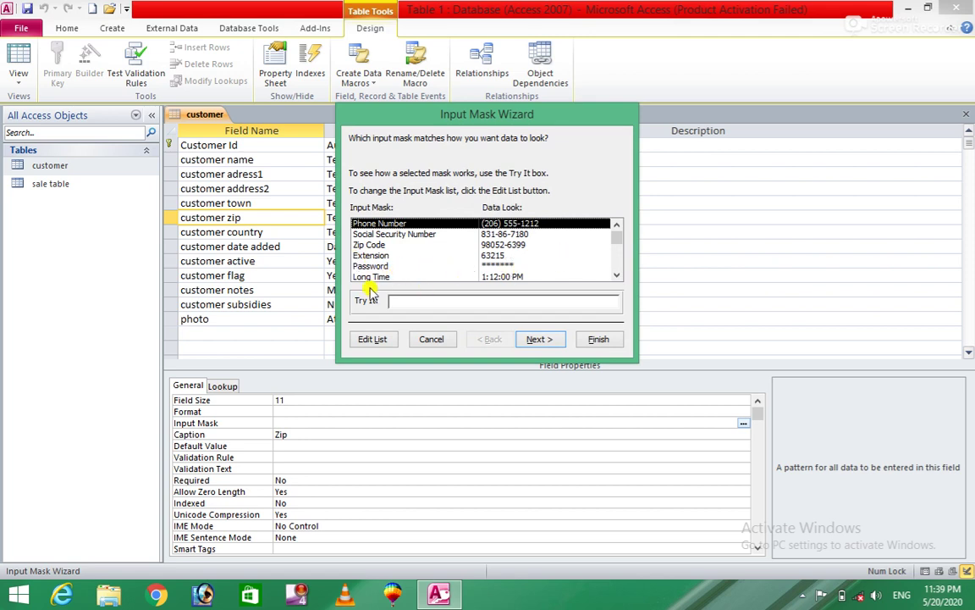
mouse_move(618, 245)
left_mouse_down()
mouse_move(615, 286)
mouse_move(616, 227)
left_mouse_up()
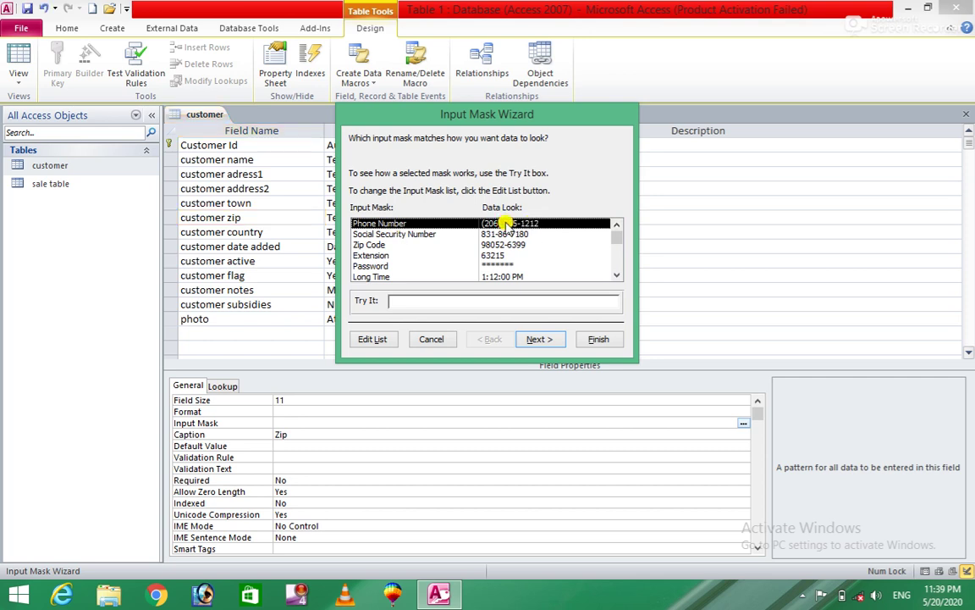
left_click(539, 340)
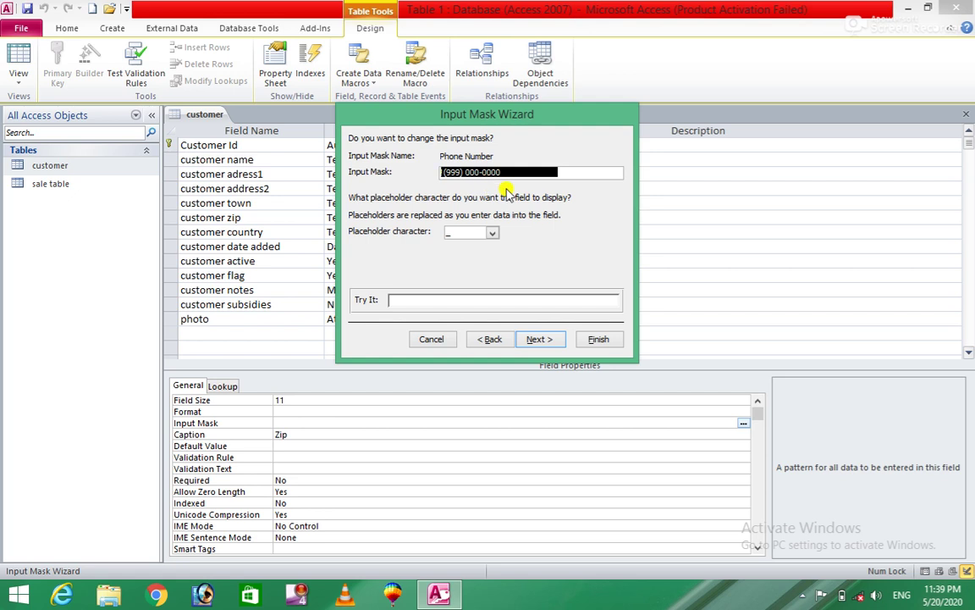
left_click(447, 173)
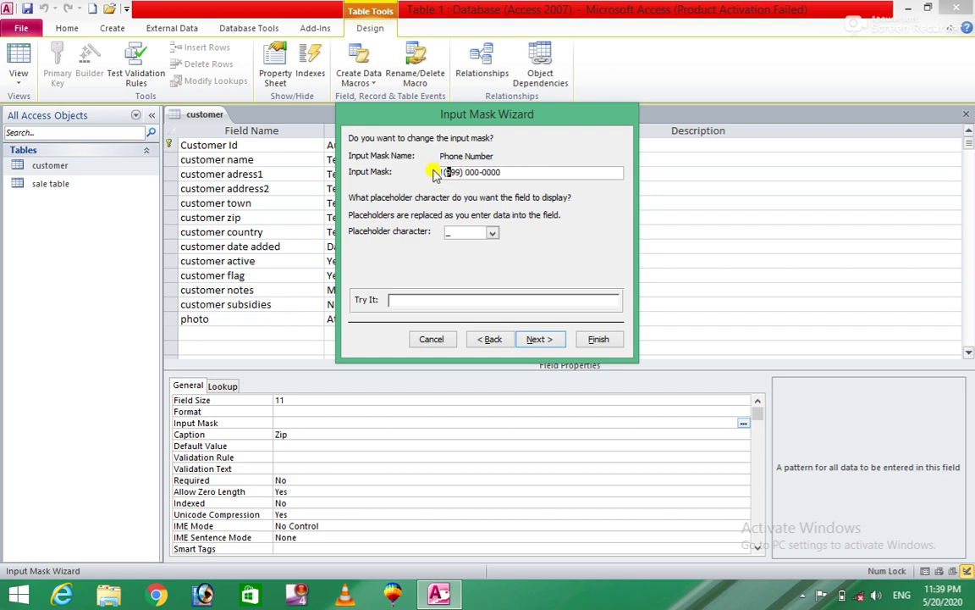
type("!")
key("BackSpace")
key("BackSpace")
key("BackSpace")
key("BackSpace")
key("BackSpace")
key("BackSpace")
key("BackSpace")
key("BackSpace")
key("BackSpace")
key("BackSpace")
key("BackSpace")
key("BackSpace")
key("BackSpace")
key("BackSpace")
key("BackSpace")
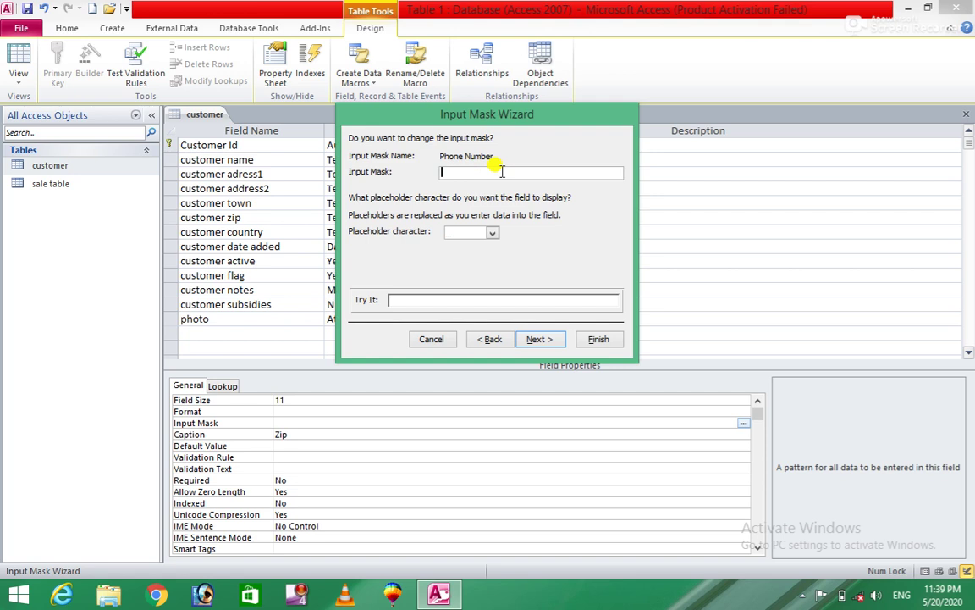
type("0")
type("0")
type("00")
type("-")
type("844")
key("BackSpace")
key("BackSpace")
key("BackSpace")
type("0000000")
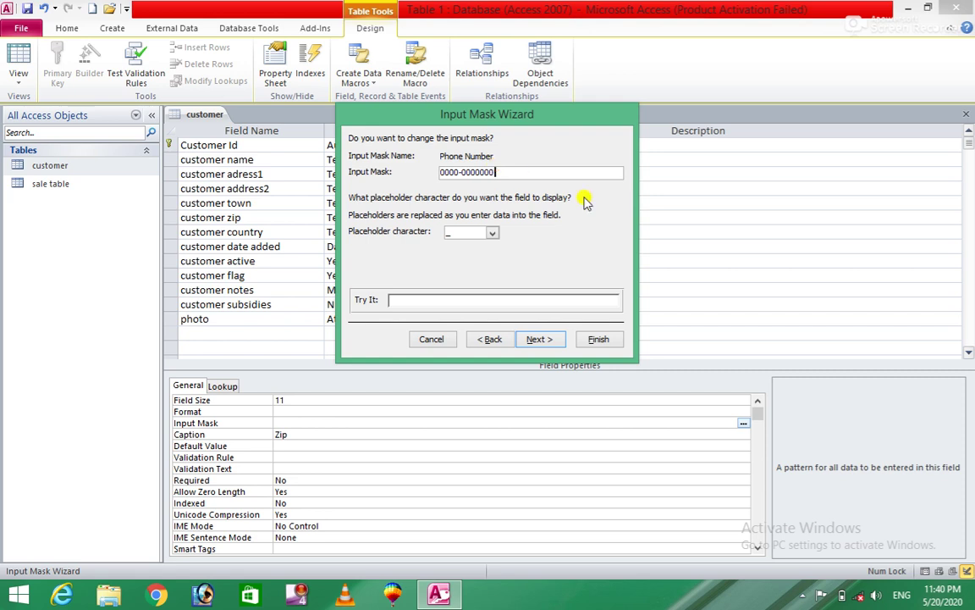
left_click(494, 233)
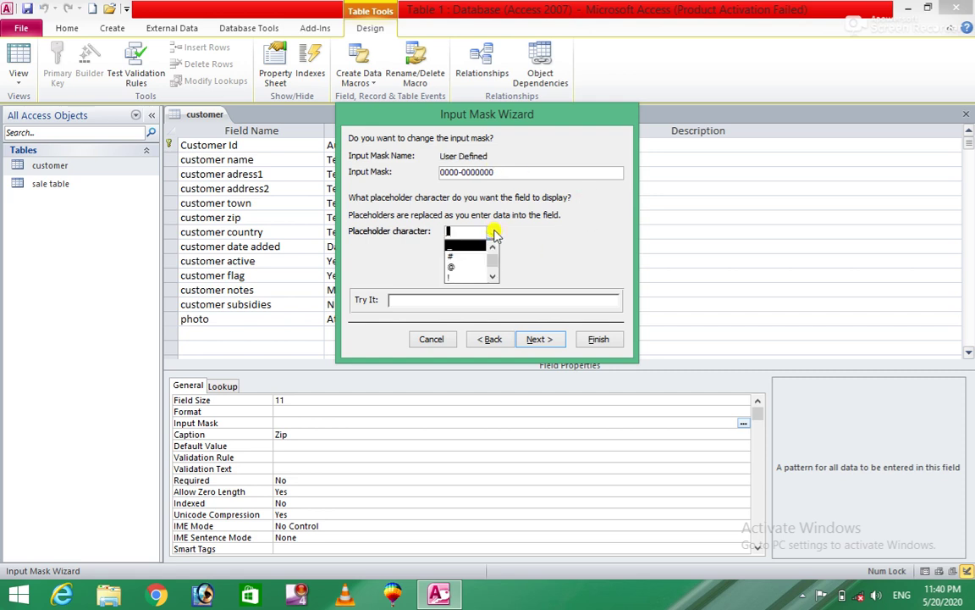
left_click(459, 248)
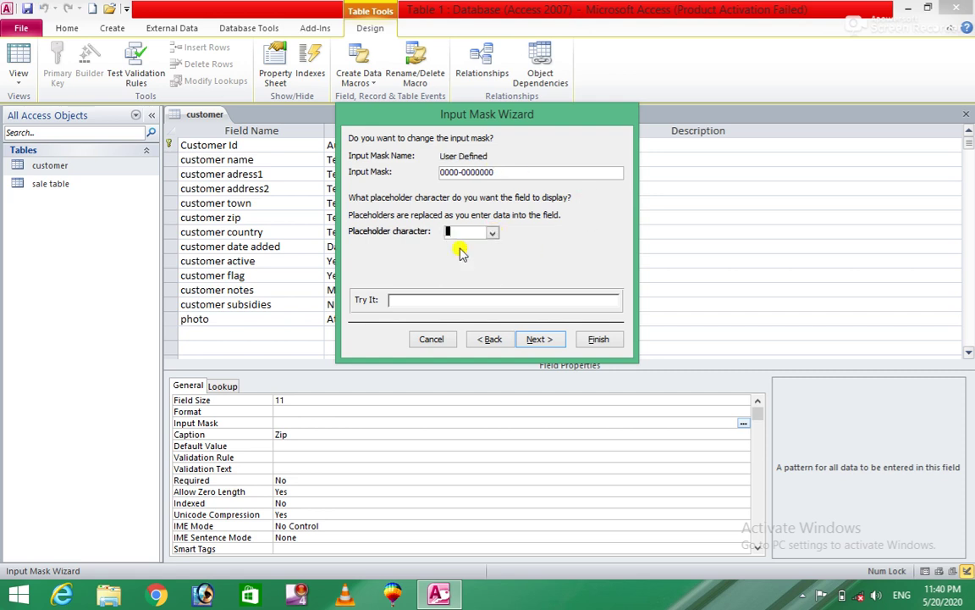
left_click(461, 172)
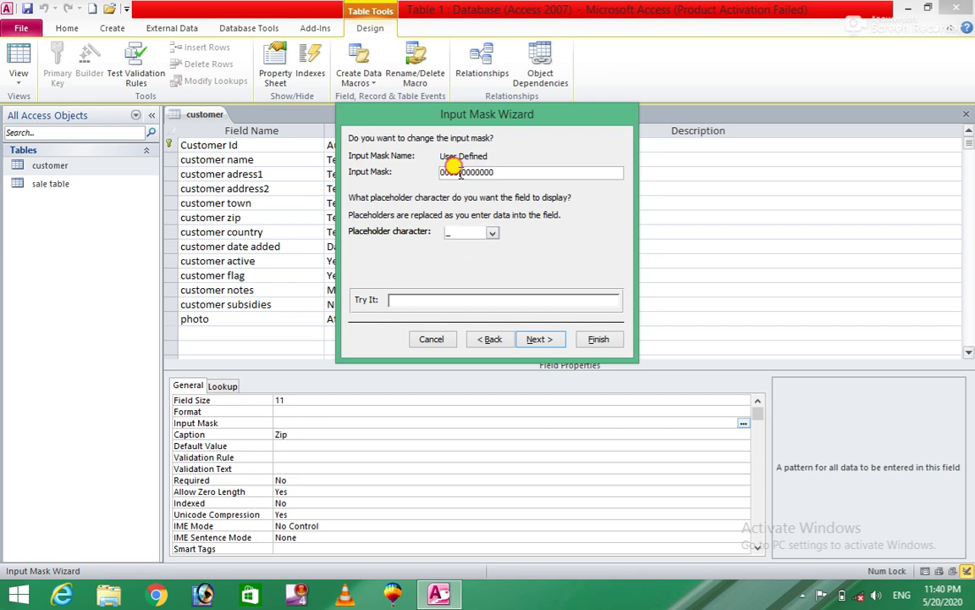
double_click(460, 171)
left_click_drag(442, 172, 458, 171)
left_click(462, 172)
type("-")
left_click(470, 232)
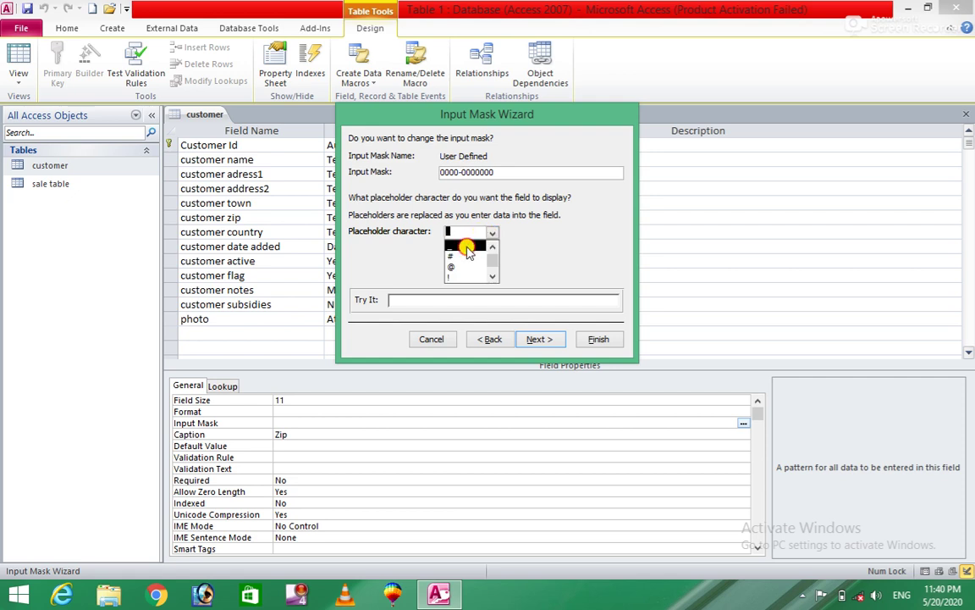
left_click(467, 252)
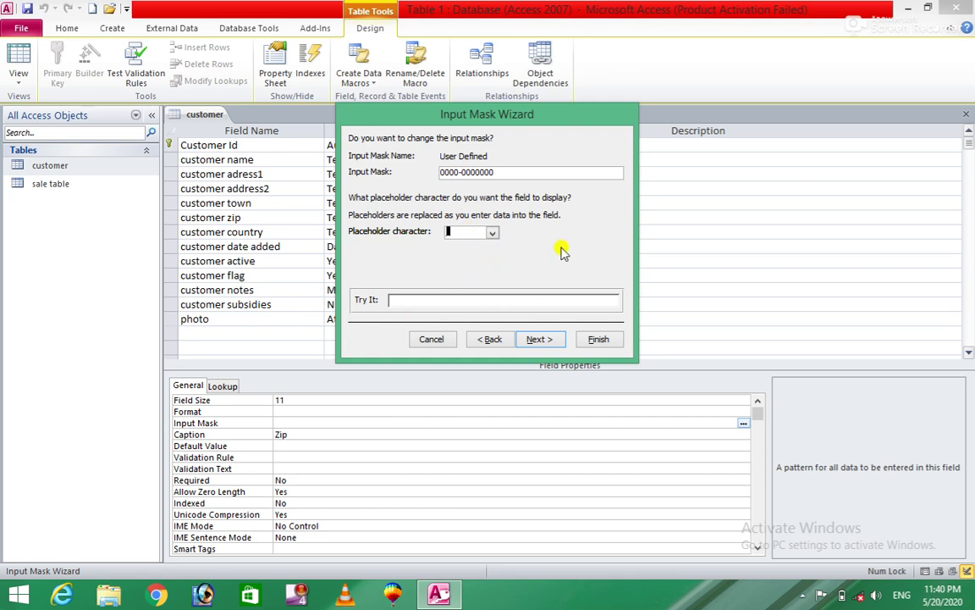
left_click(536, 340)
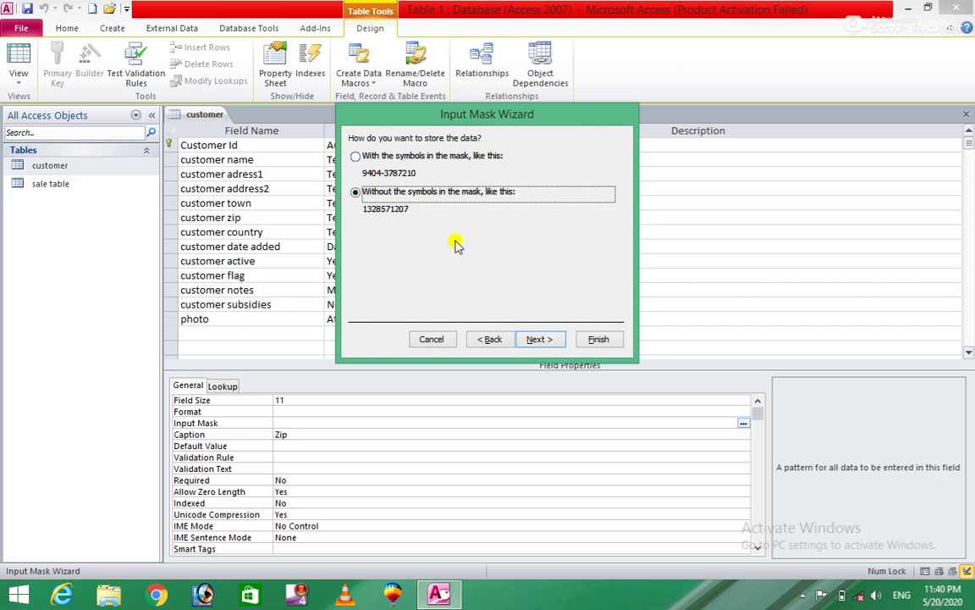
Step: Finish the wizard and save the customer table with zip mask 0000\-0000000;;_
left_click(539, 340)
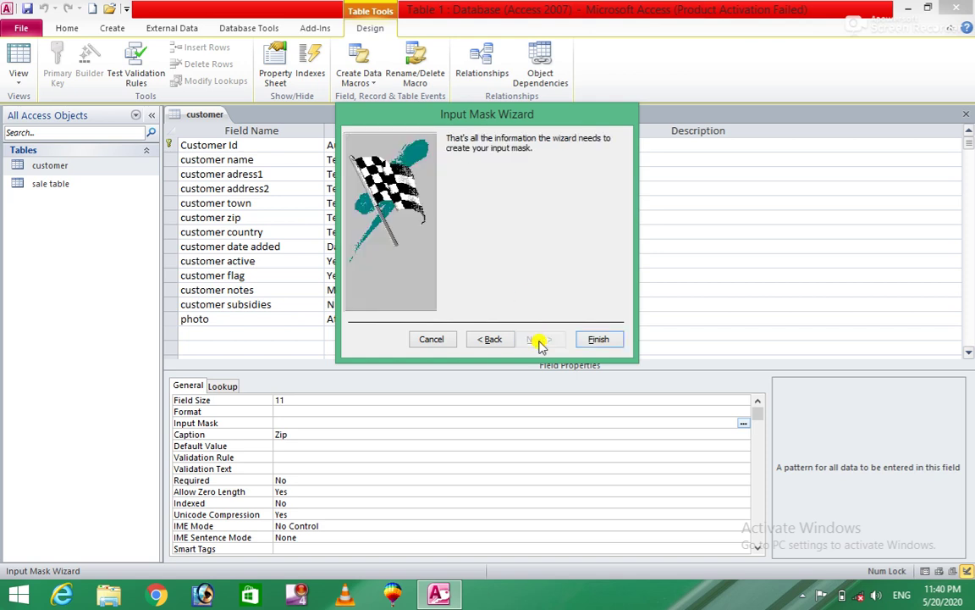
left_click(592, 340)
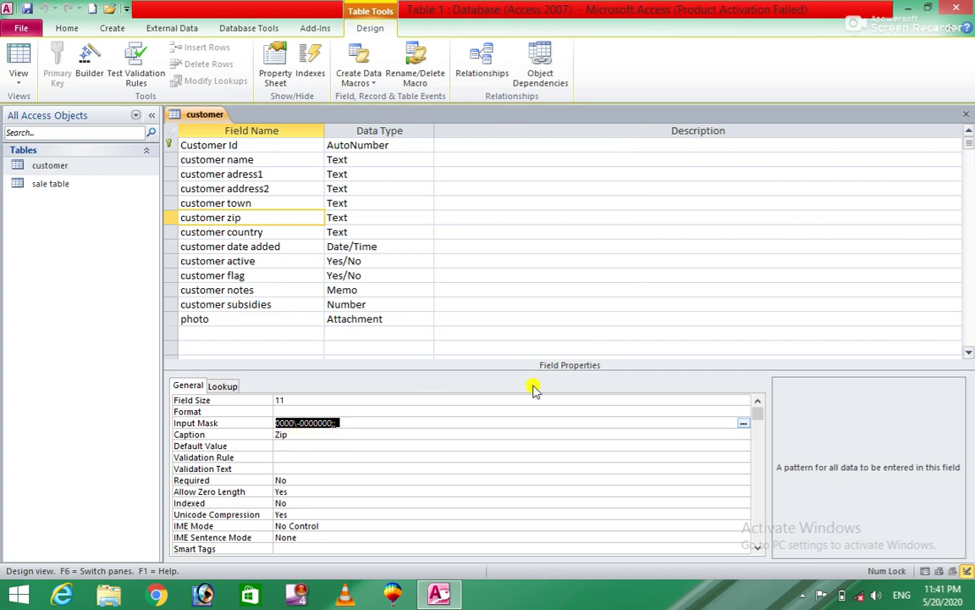
left_click(966, 115)
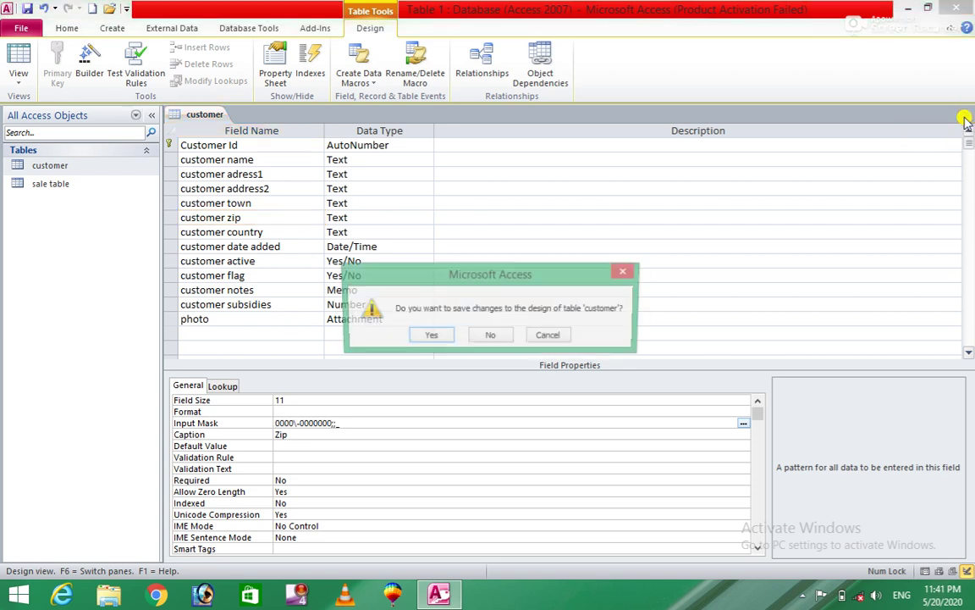
left_click(428, 336)
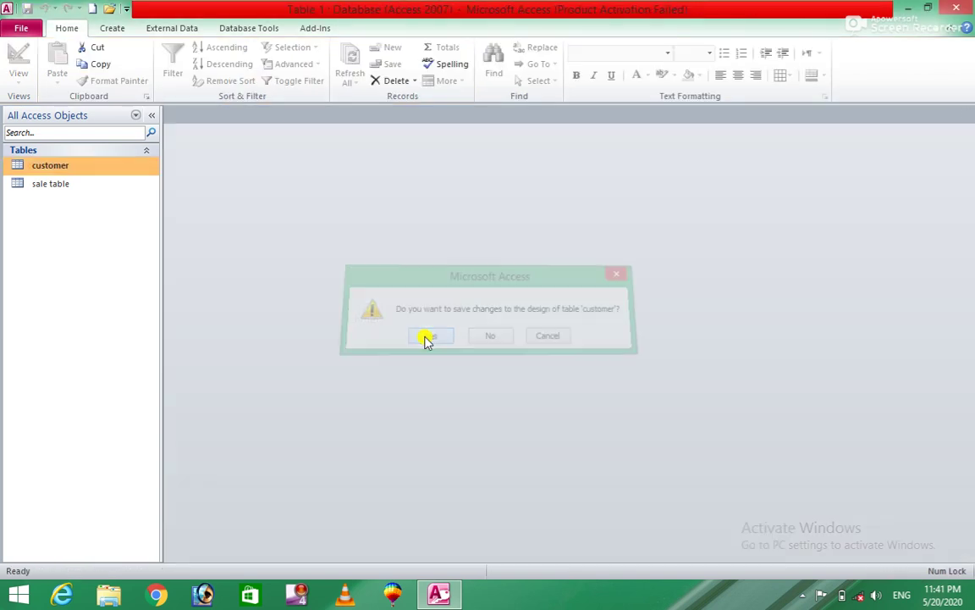
Step: Reopen the customer table in Design view, then open its records in Datasheet view
right_click(105, 167)
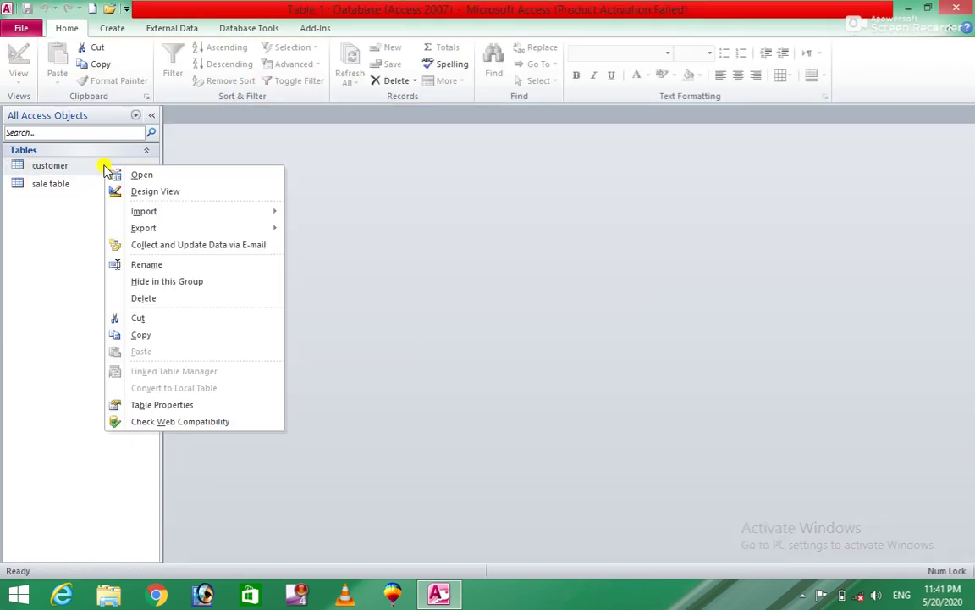
left_click(131, 192)
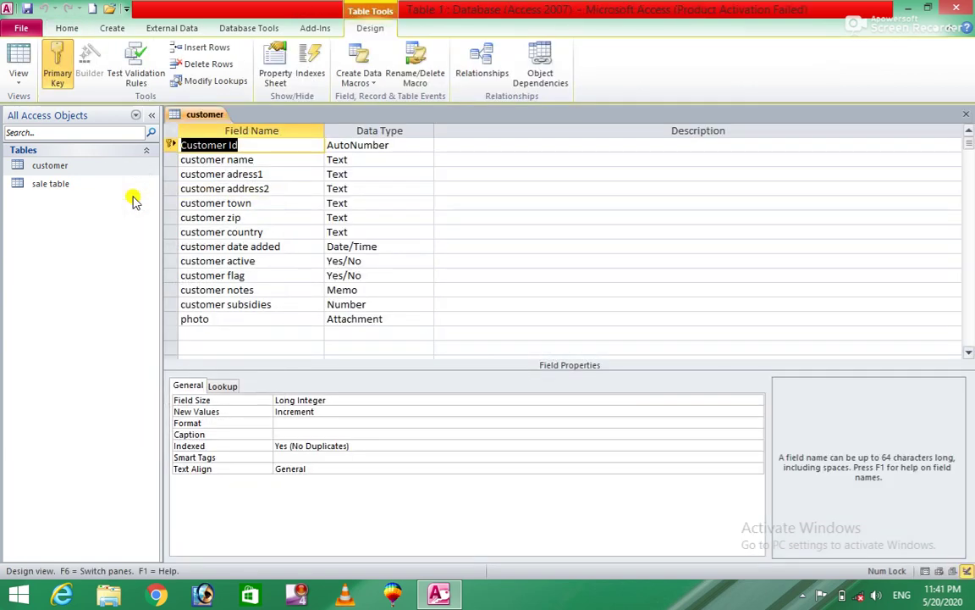
double_click(96, 168)
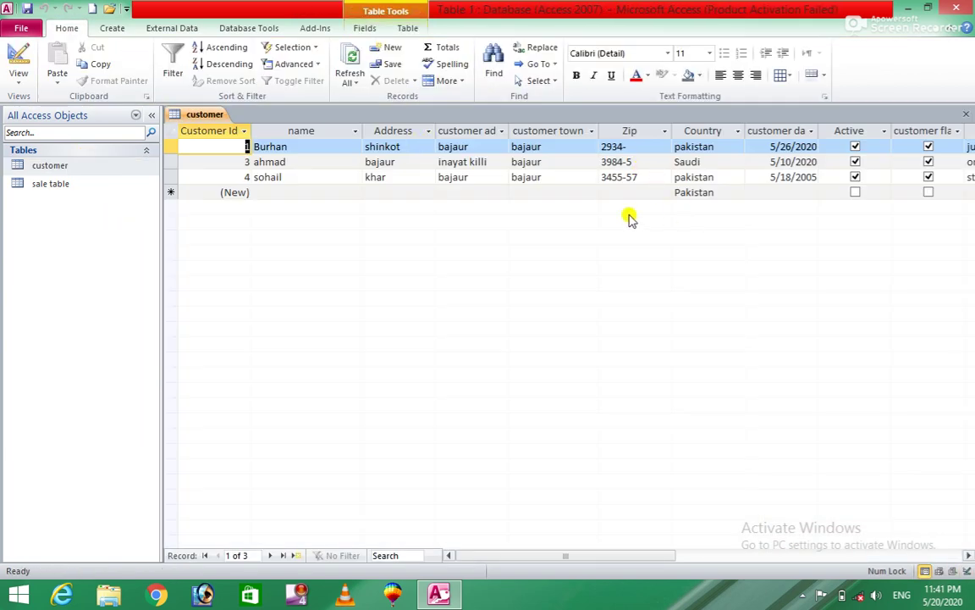
left_click(639, 147)
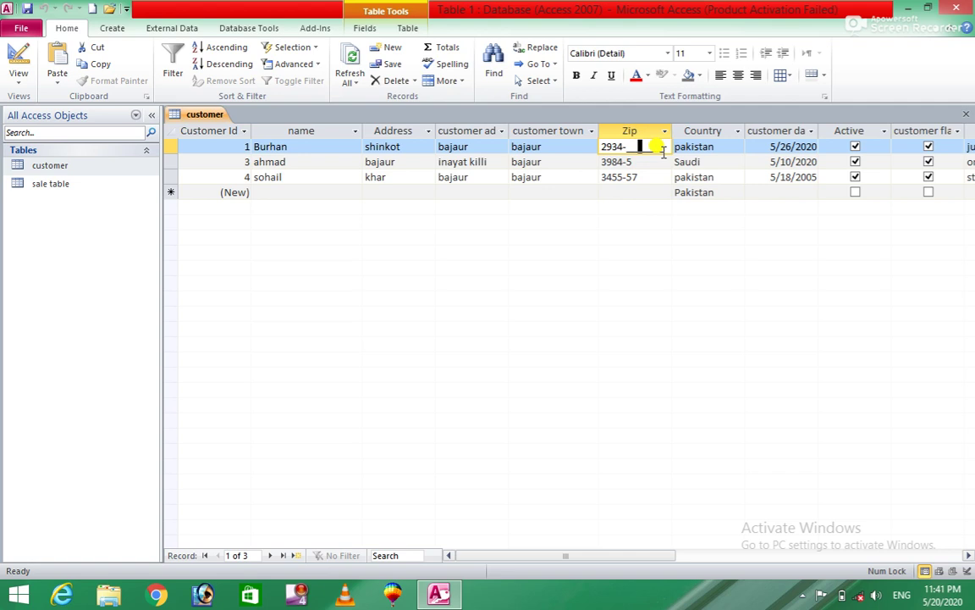
key("BackSpace")
key("BackSpace")
key("BackSpace")
key("BackSpace")
key("BackSpace")
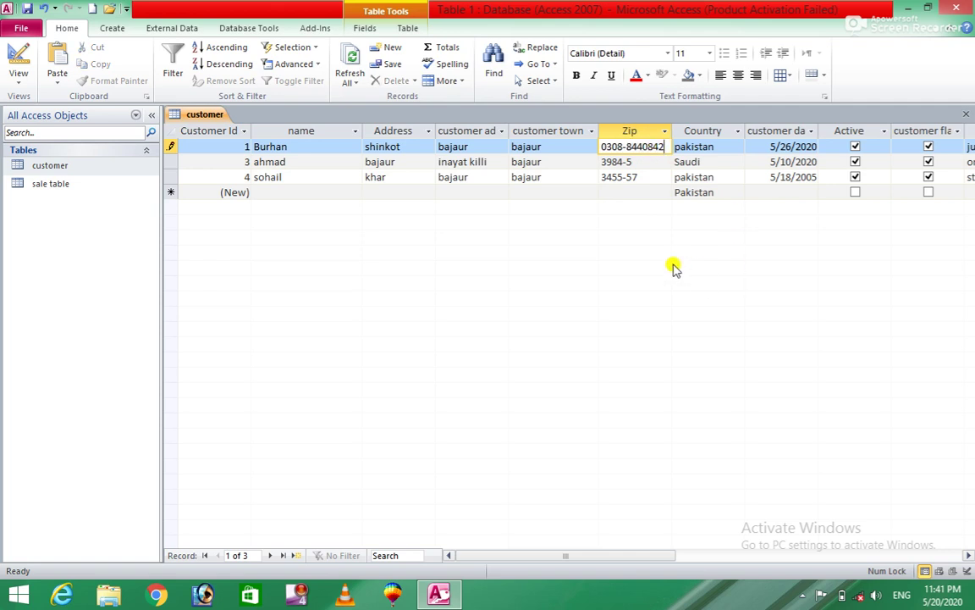
key("Tab")
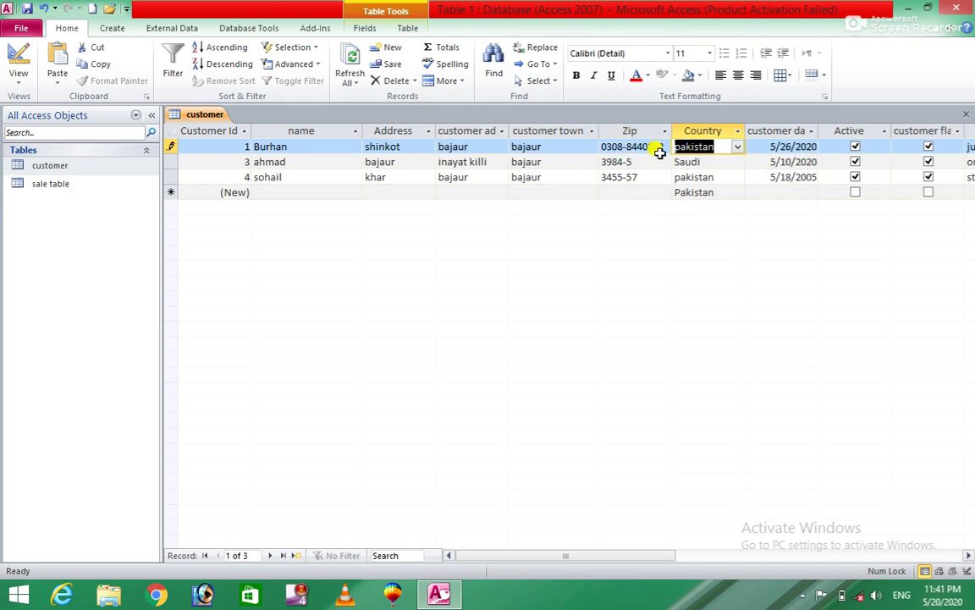
Step: Shorten the first Zip to an incomplete value and commit it, triggering the mask error
left_click(656, 147)
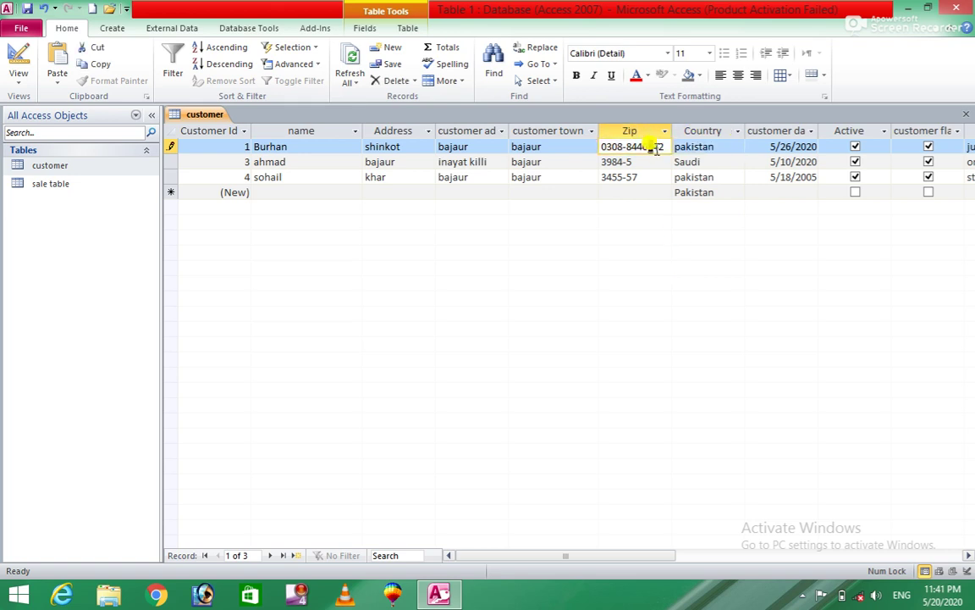
key("BackSpace")
key("Delete")
key("Delete")
type("84")
key("Return")
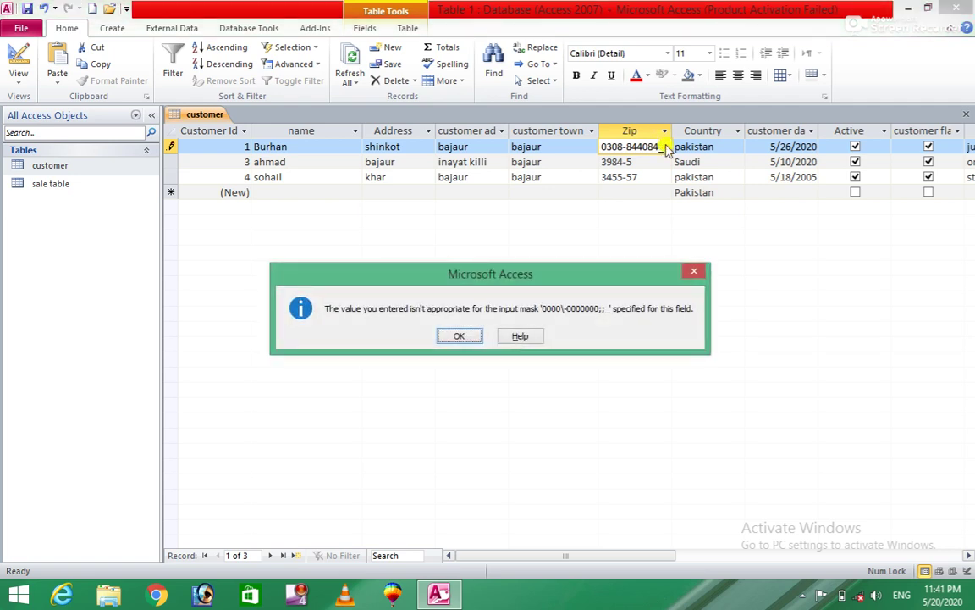
Step: Dismiss the error and complete the Zip values of all three customer records
left_click(463, 336)
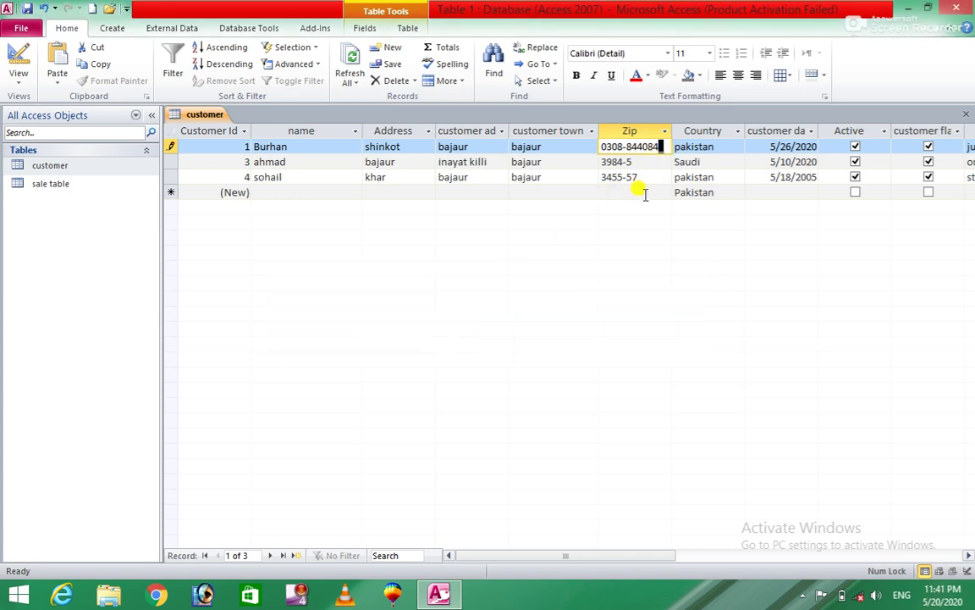
type("2")
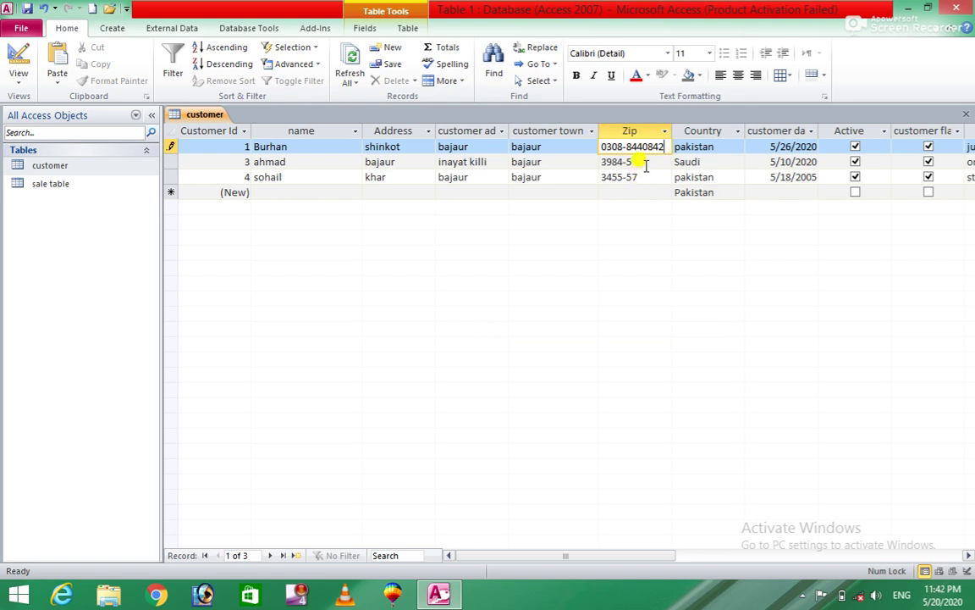
left_click(644, 162)
key("BackSpace")
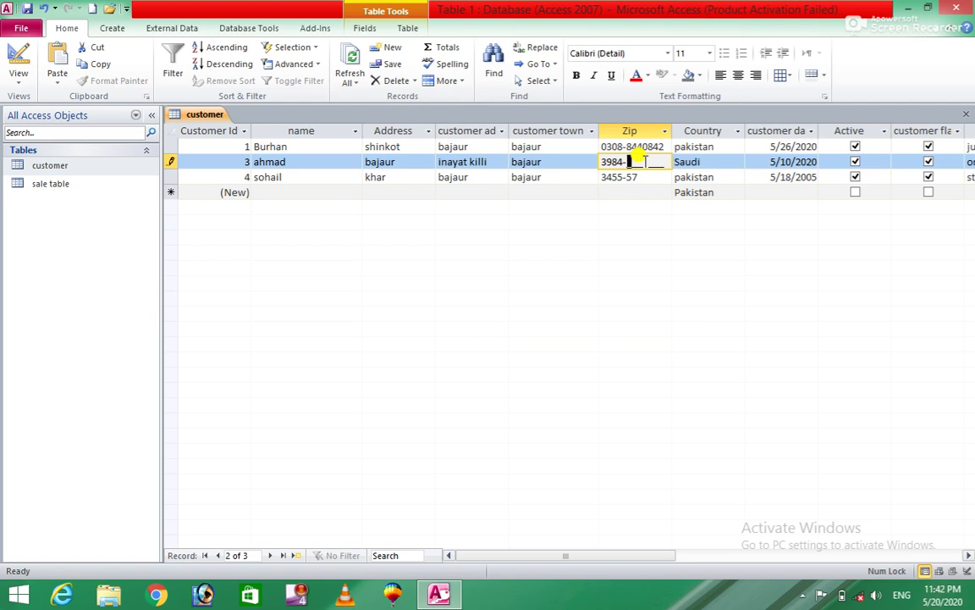
type("3546556")
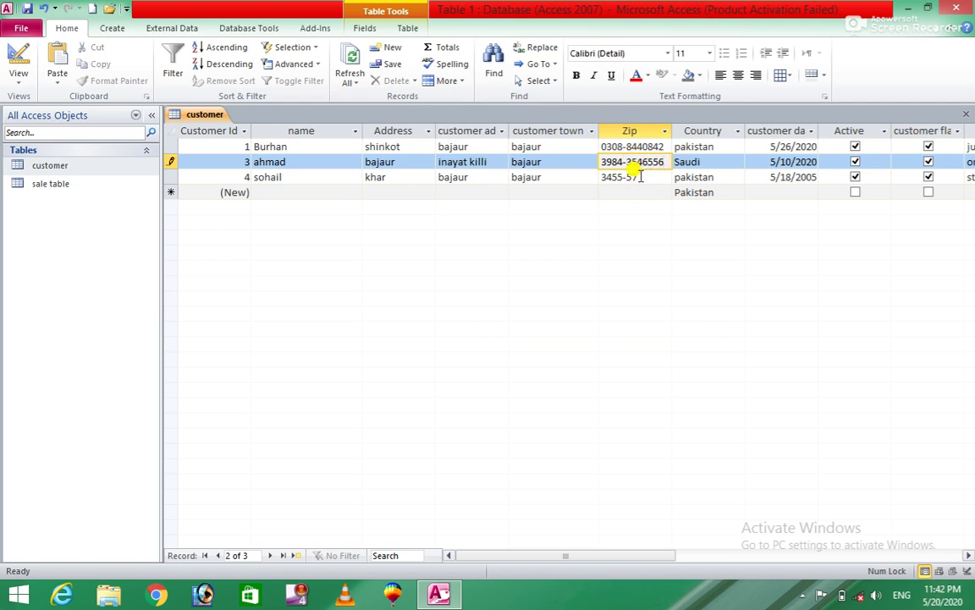
left_click(640, 177)
type("44545")
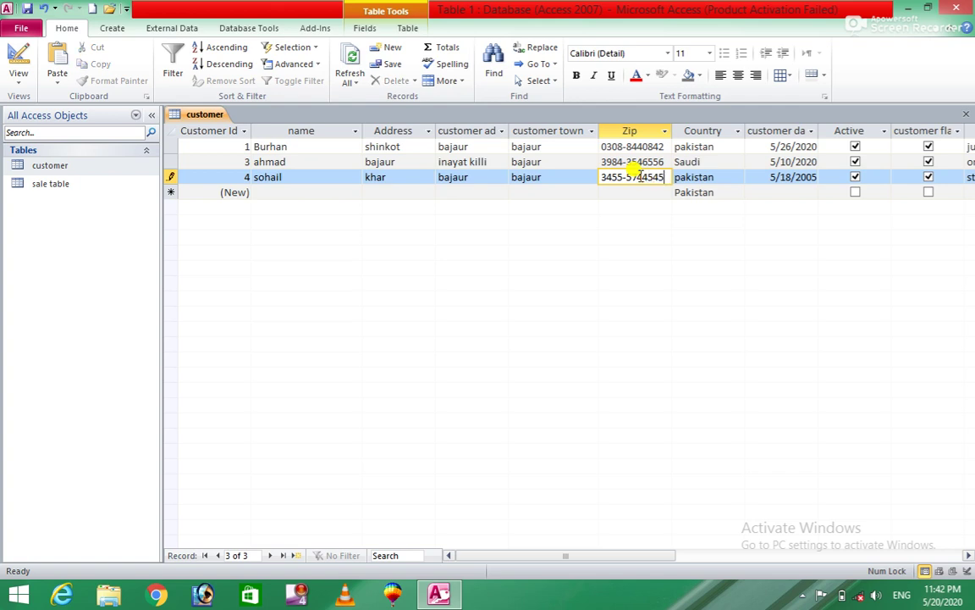
Step: Close the datasheet, reopen customer in Design view to check zip, and select the sale table
left_click(966, 114)
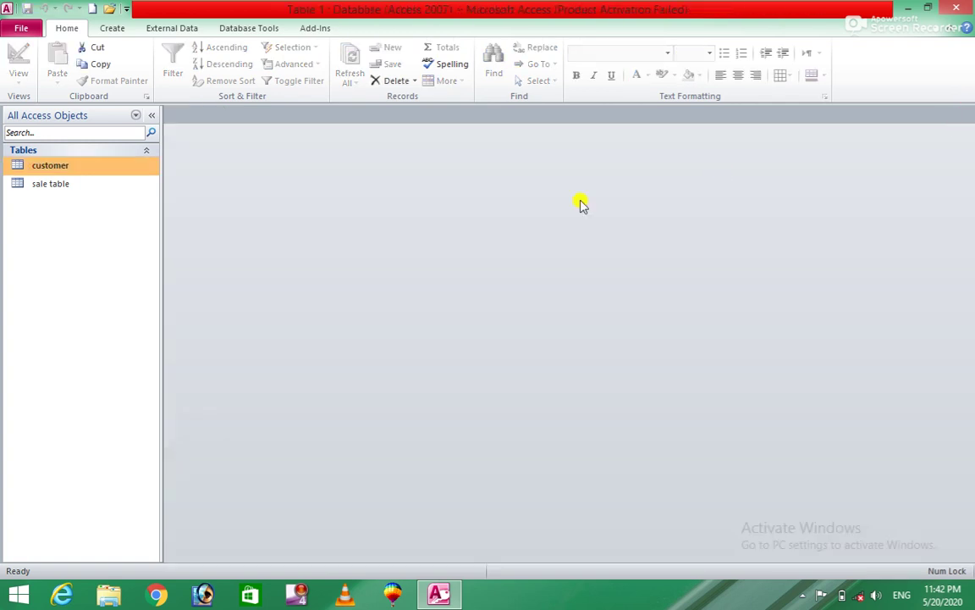
right_click(85, 168)
left_click(150, 195)
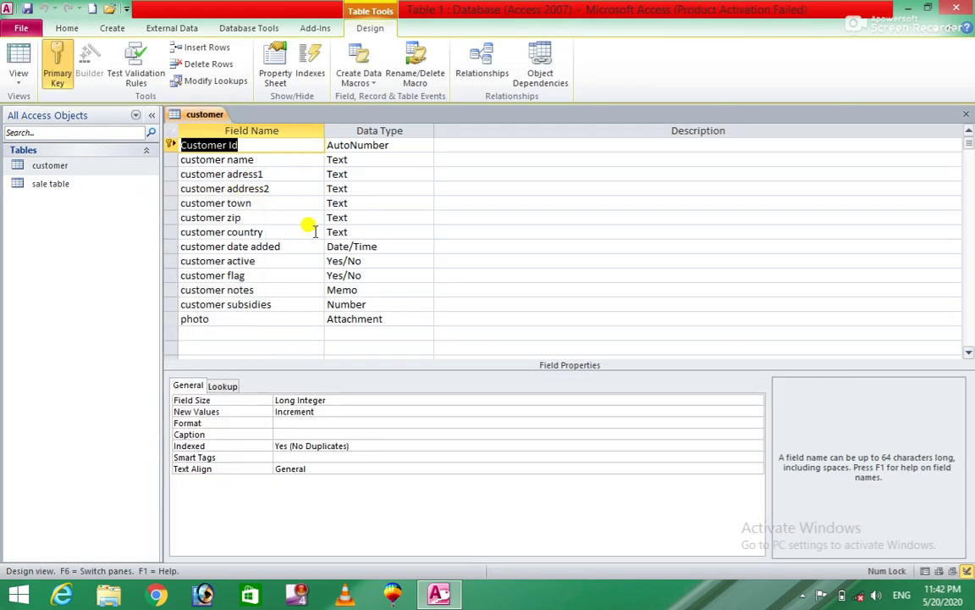
left_click(253, 217)
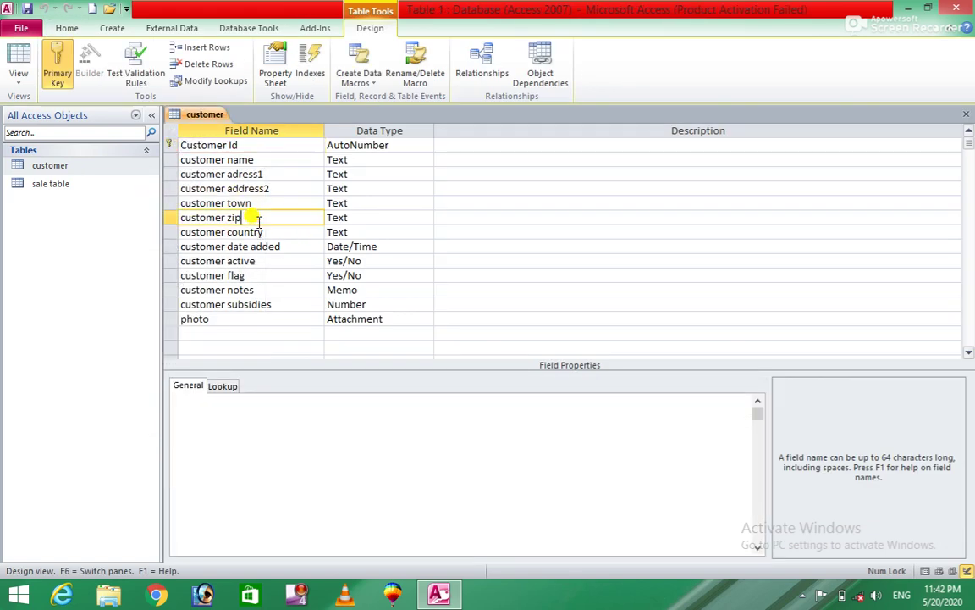
left_click(56, 191)
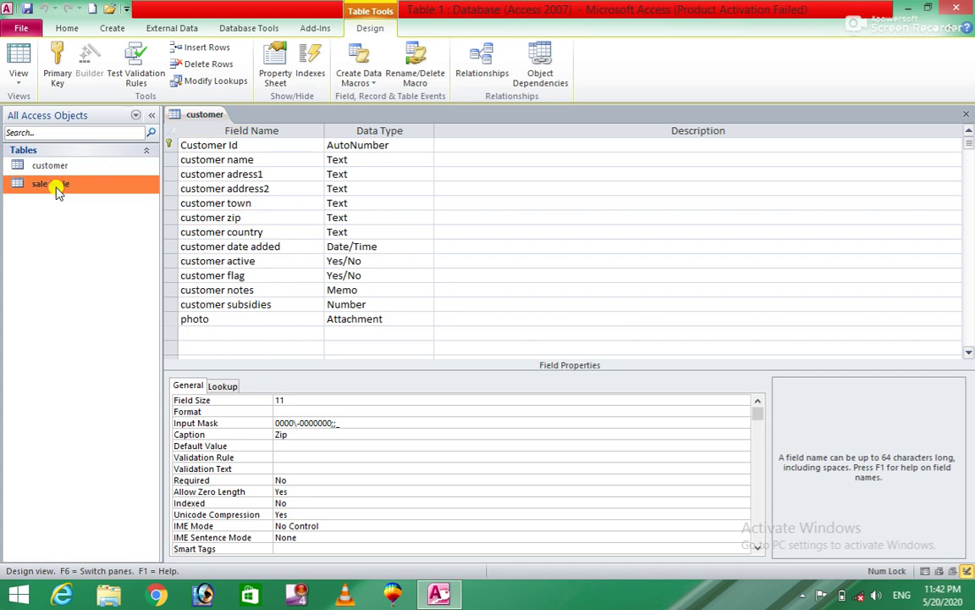
Step: Open the sale table in Design view and select the sale date field
right_click(56, 191)
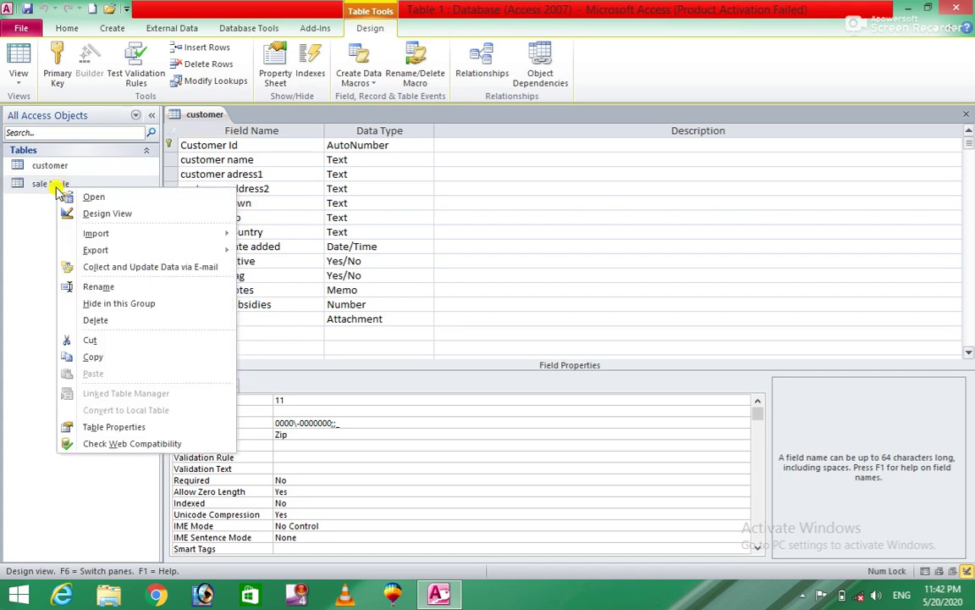
left_click(113, 214)
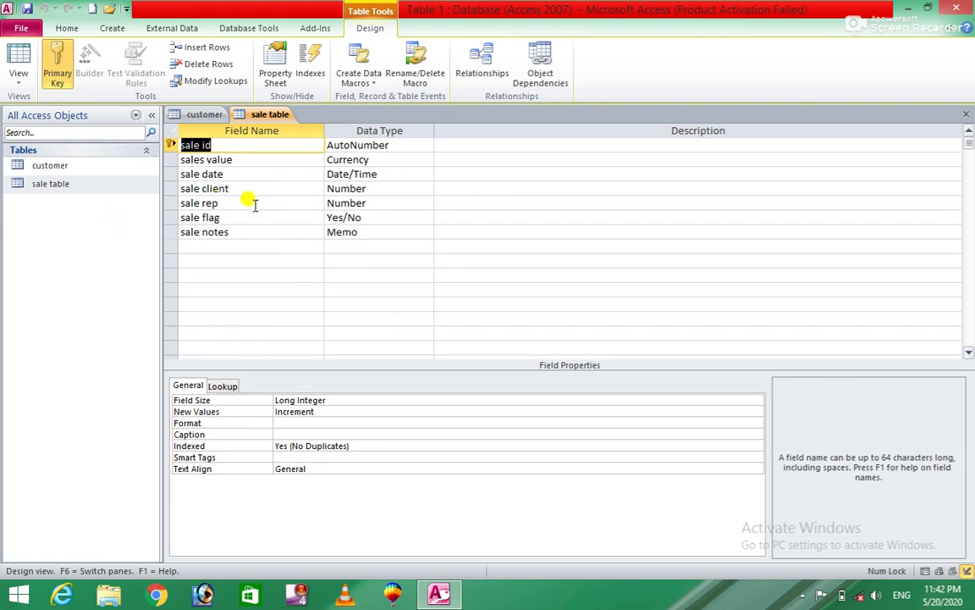
left_click(252, 174)
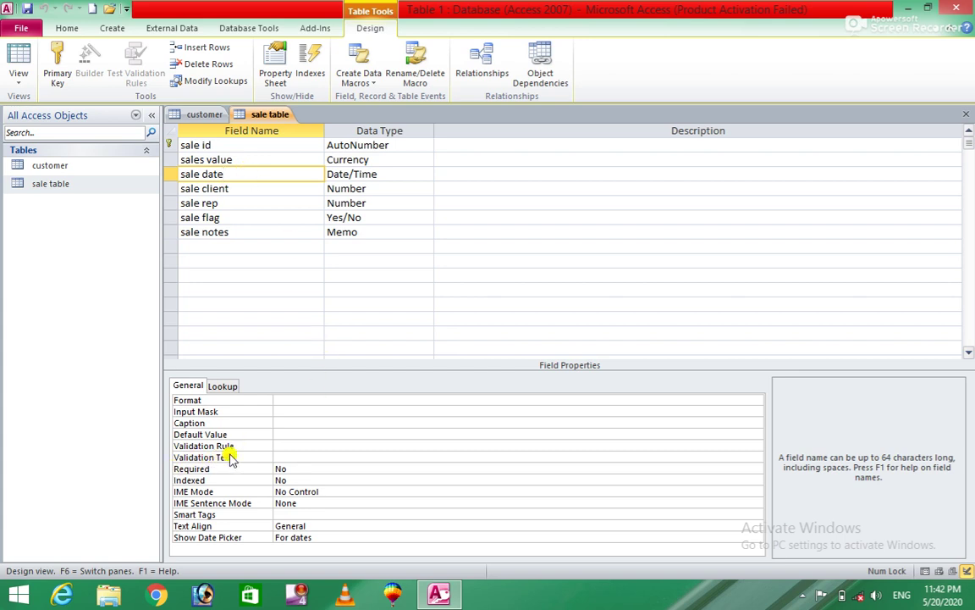
Step: Enter a trial <=4 validation rule for sale date, then erase it
left_click(291, 446)
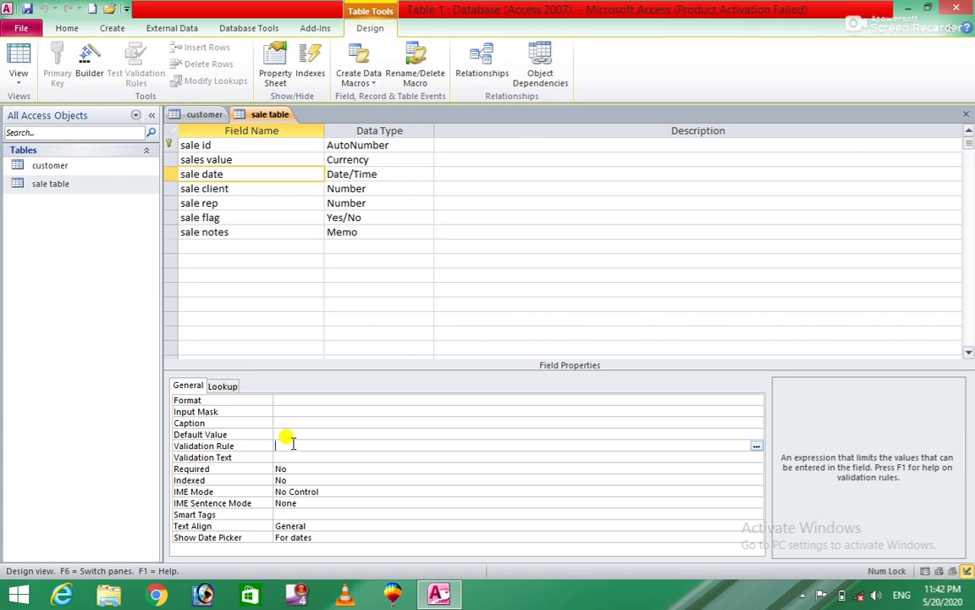
type("<")
type("=5")
type("4")
left_click(288, 455)
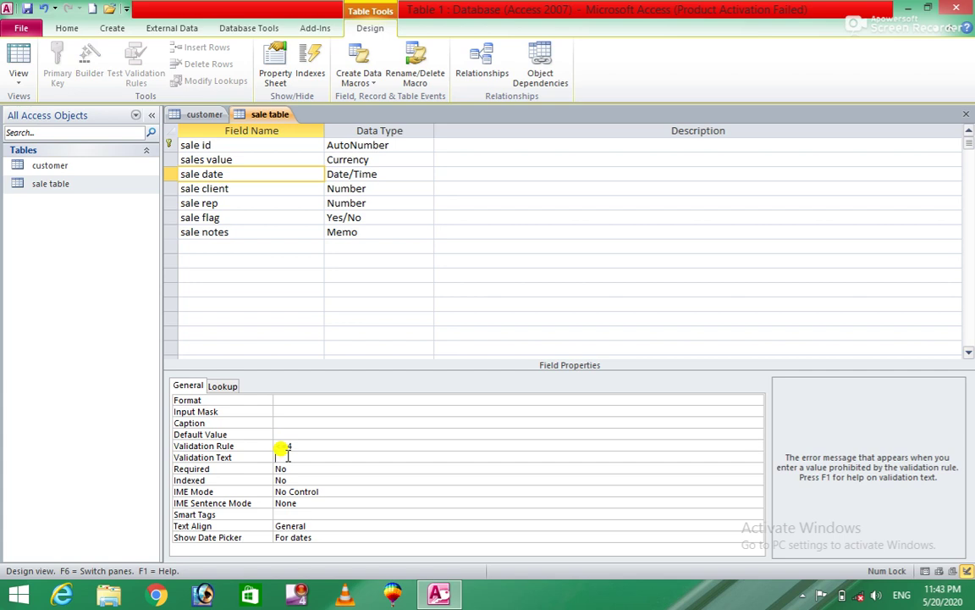
left_click(288, 446)
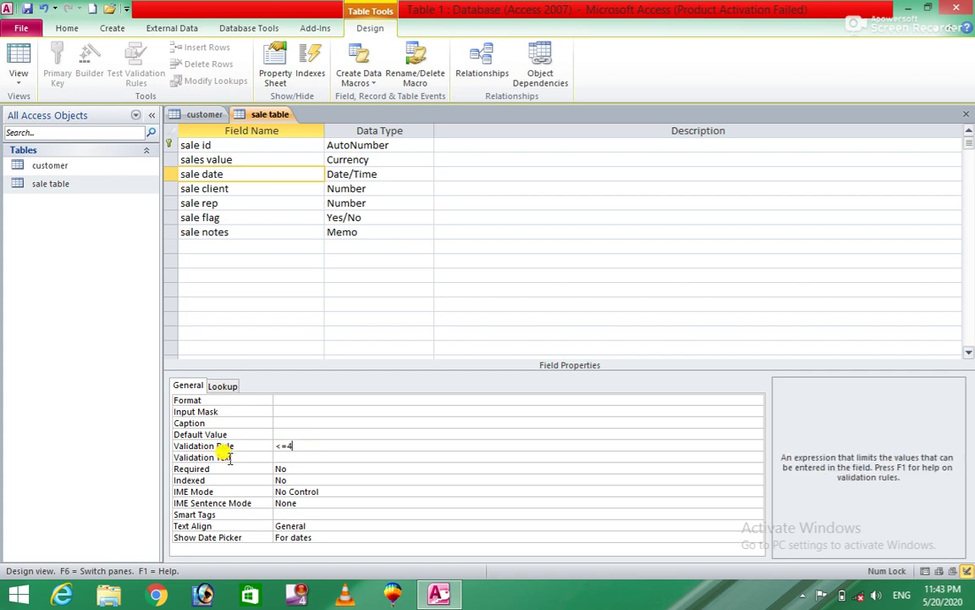
key("BackSpace")
key("BackSpace")
key("BackSpace")
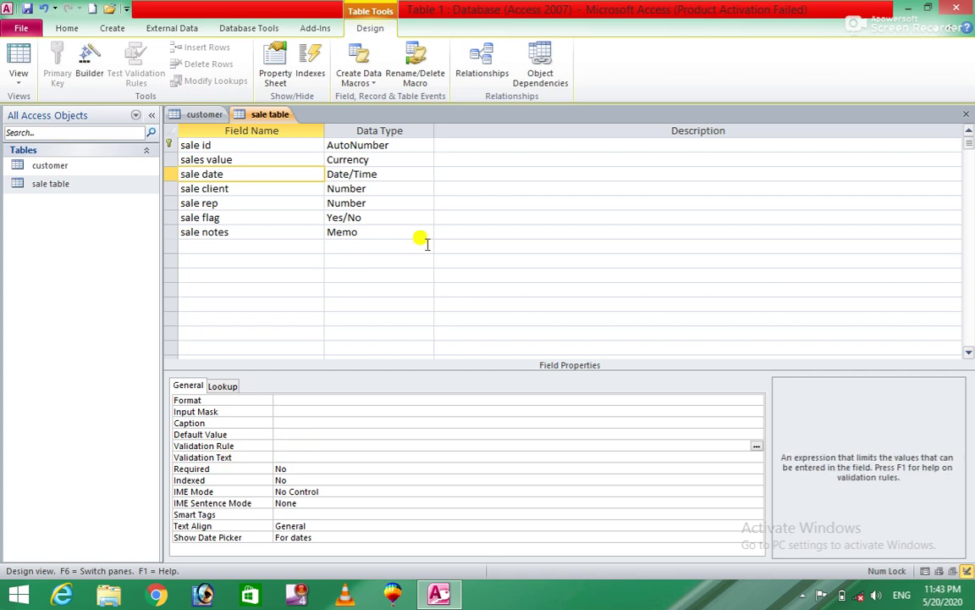
Step: Try the Lookup Wizard type on sale date, dismiss its error, and close the Expression Builder unchanged
left_click(373, 174)
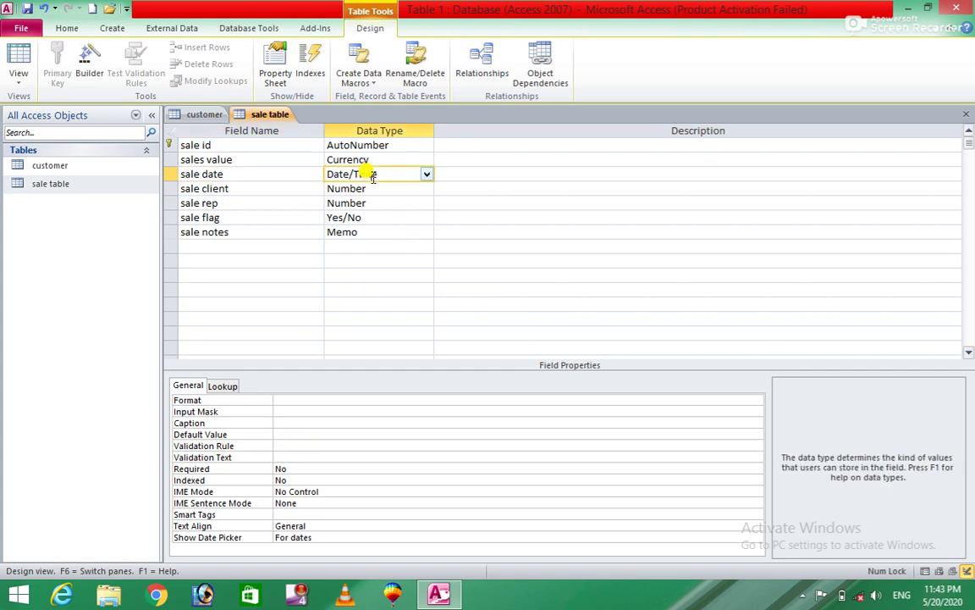
left_click(426, 175)
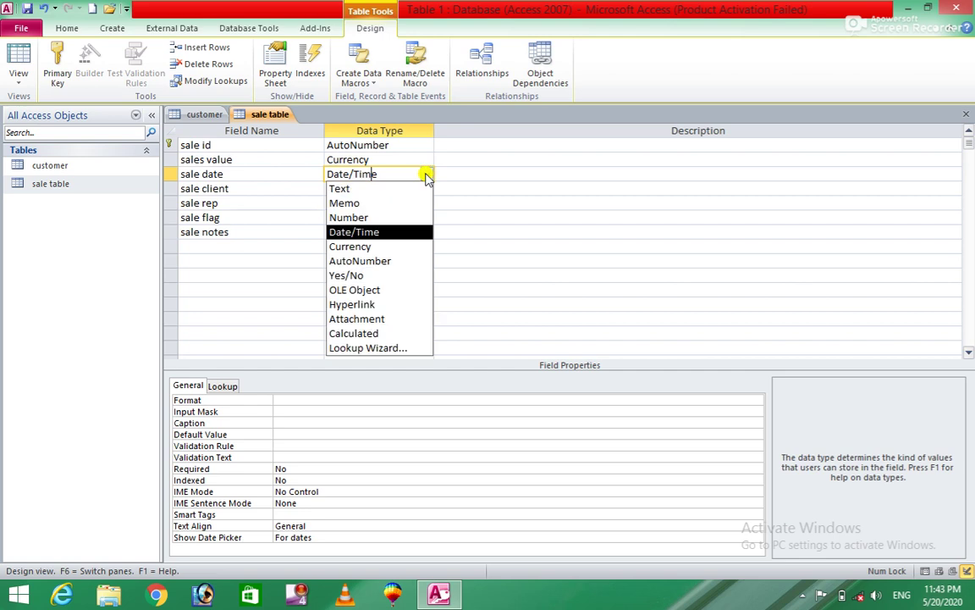
left_click(359, 348)
left_click(491, 337)
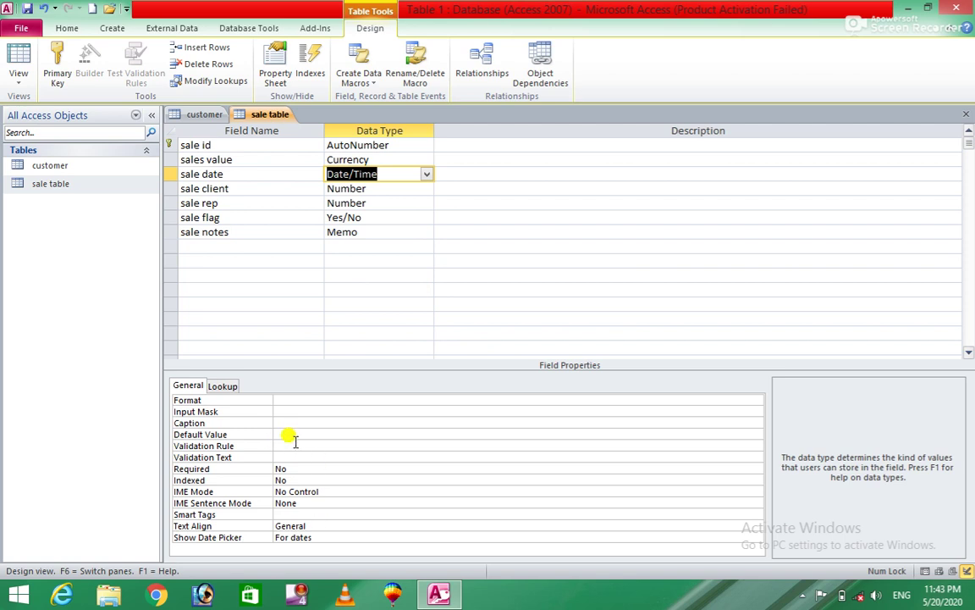
left_click(717, 441)
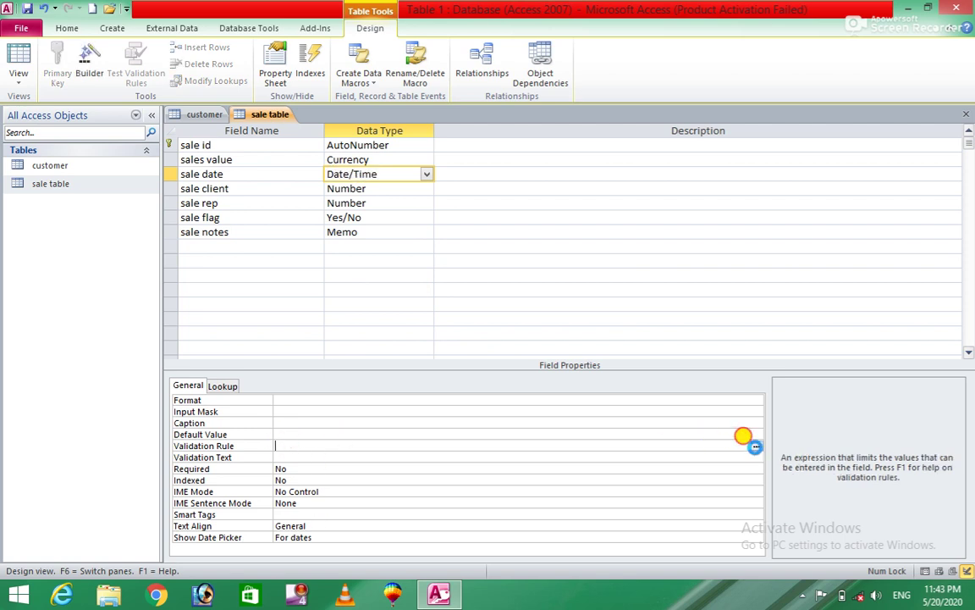
left_click(756, 447)
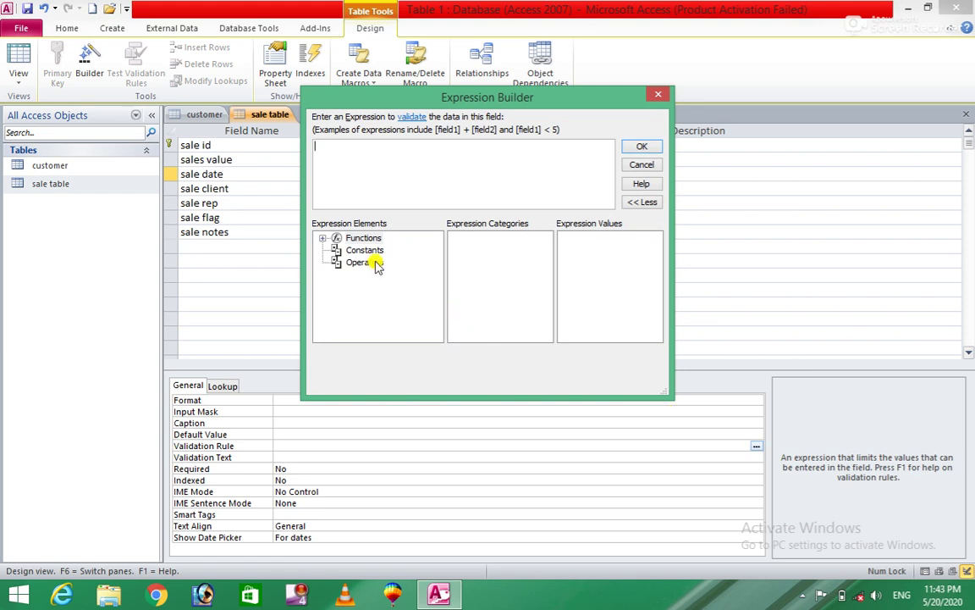
left_click(658, 98)
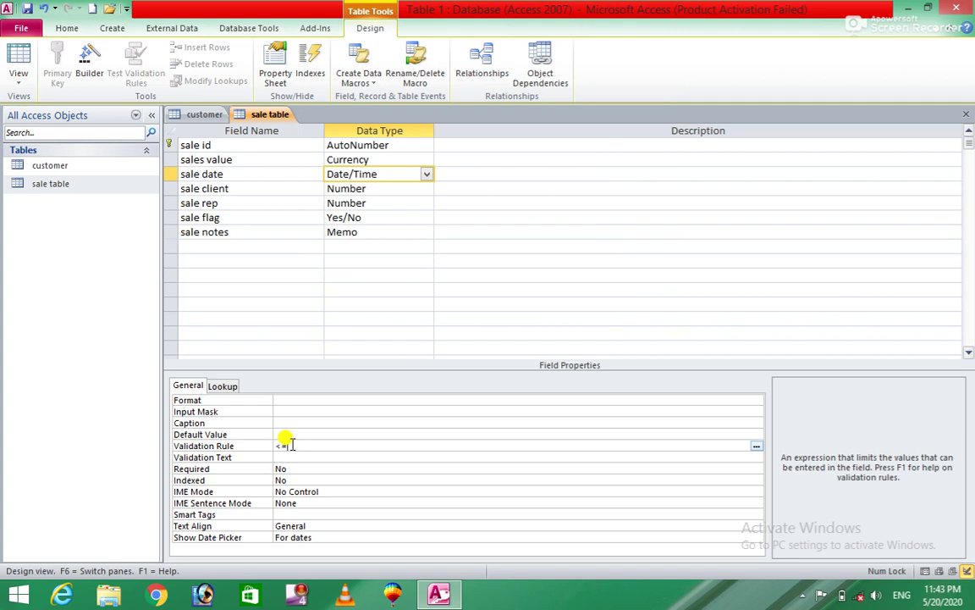
Step: Complete the sale date validation rule as <=Date$ and fix the syntax error
type("da")
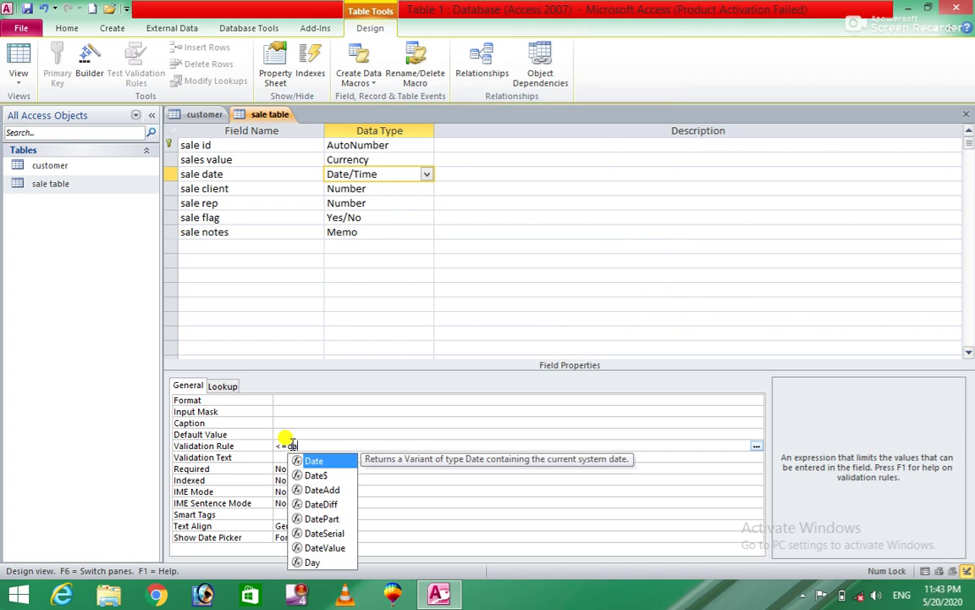
left_click(320, 477)
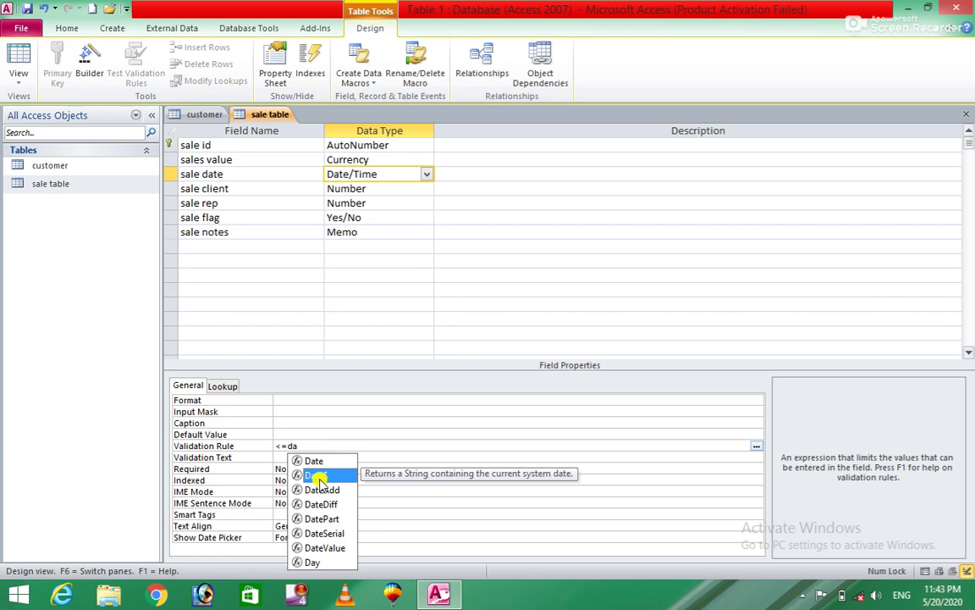
double_click(320, 477)
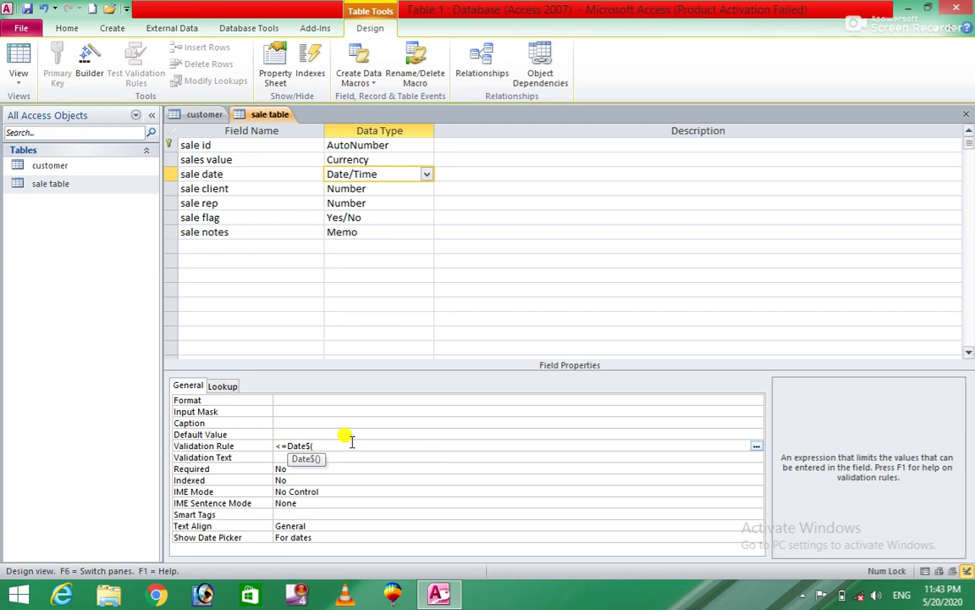
left_click(341, 443)
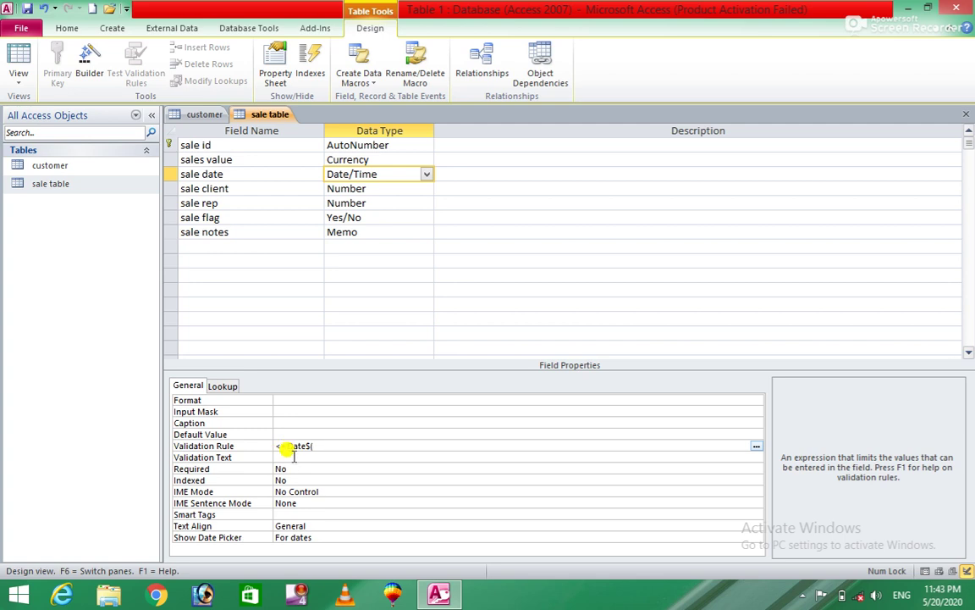
left_click(353, 457)
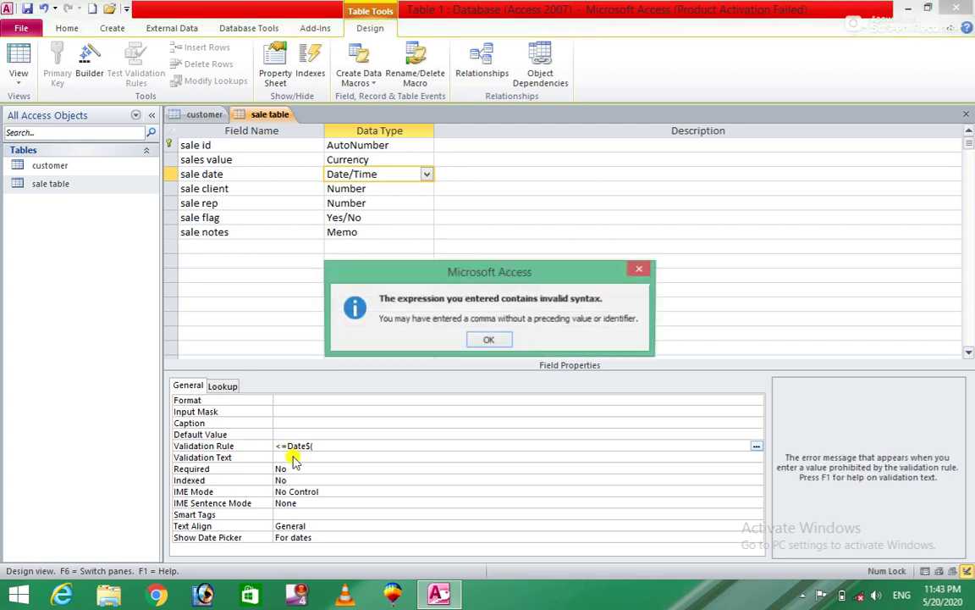
left_click(489, 340)
key("BackSpace")
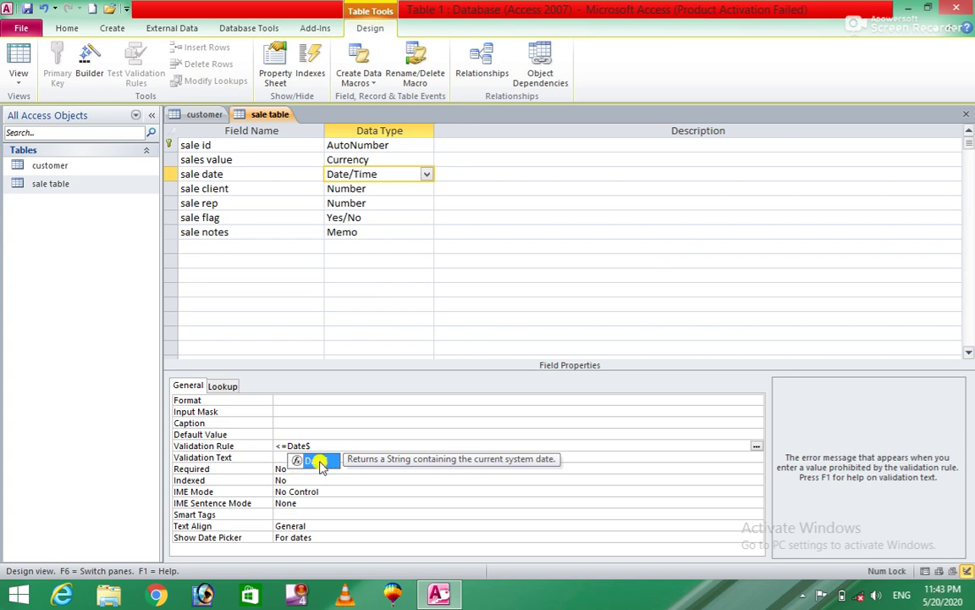
left_click(278, 457)
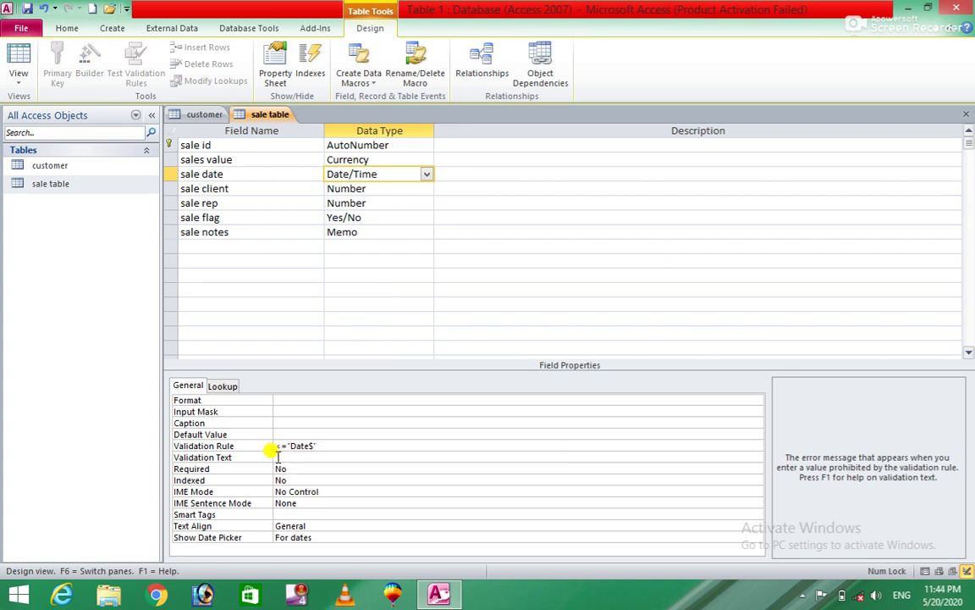
Step: Set the validation text to 'please enter the correct date' and close the sale table design
type("En")
key("Caps_Lock")
type("T")
key("BackSpace")
key("BackSpace")
key("Caps_Lock")
type("nt")
key("Caps_Lock")
type("A")
key("BackSpace")
key("BackSpace")
key("BackSpace")
key("Caps_Lock")
type("lease enter the correct date")
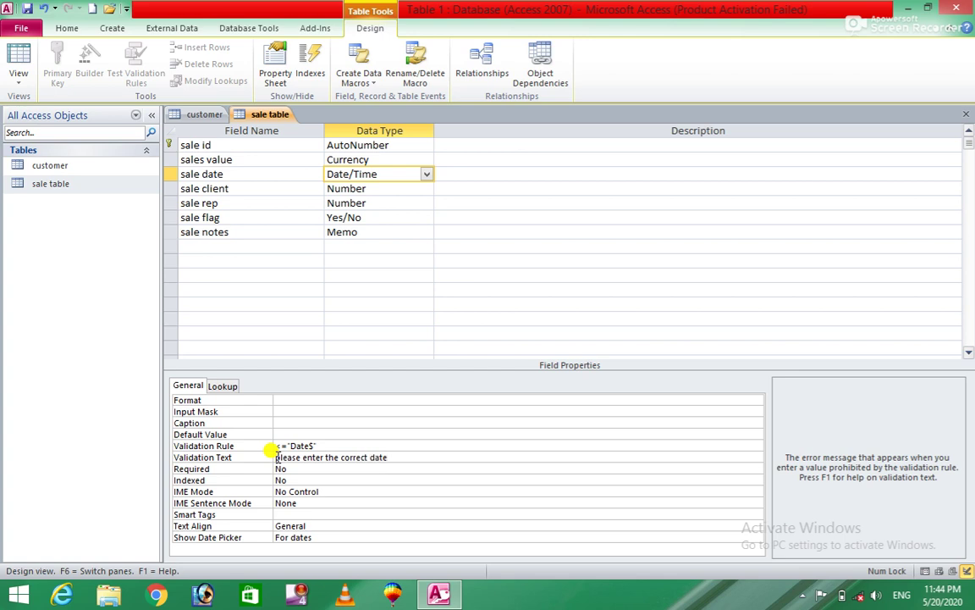
left_click(966, 115)
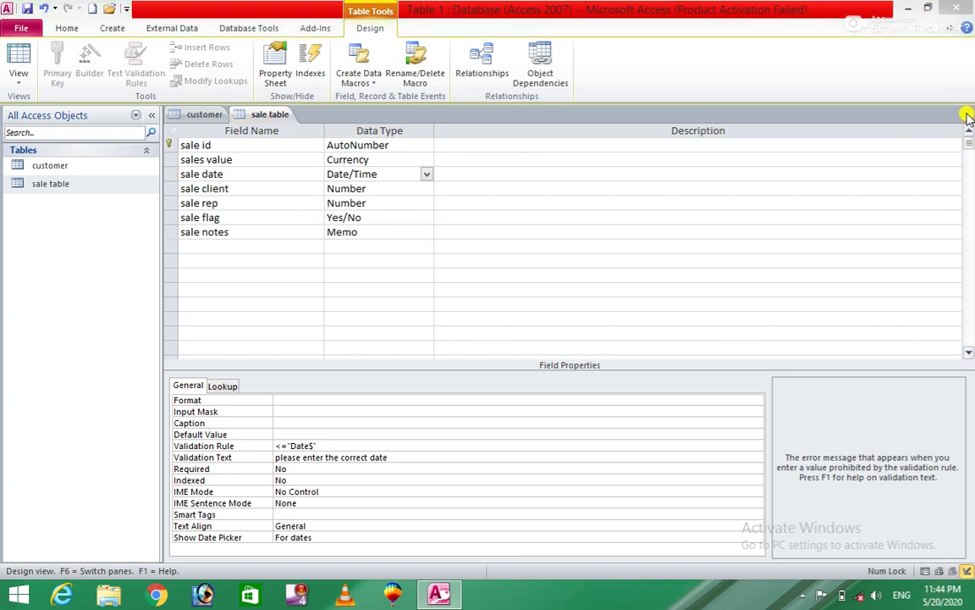
Step: Save the sale table design and open the sale table as a datasheet at the new record
left_click(433, 336)
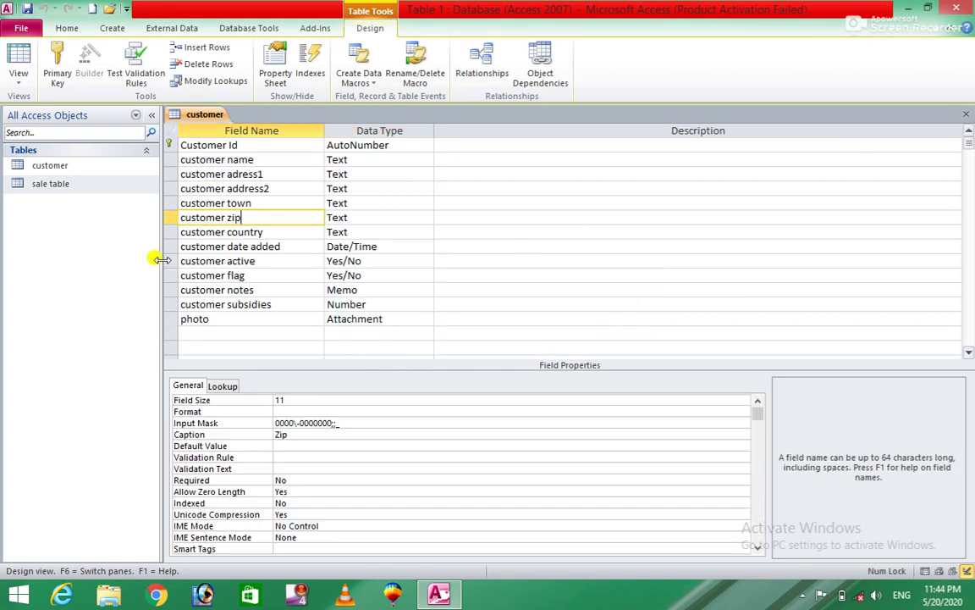
left_click(90, 184)
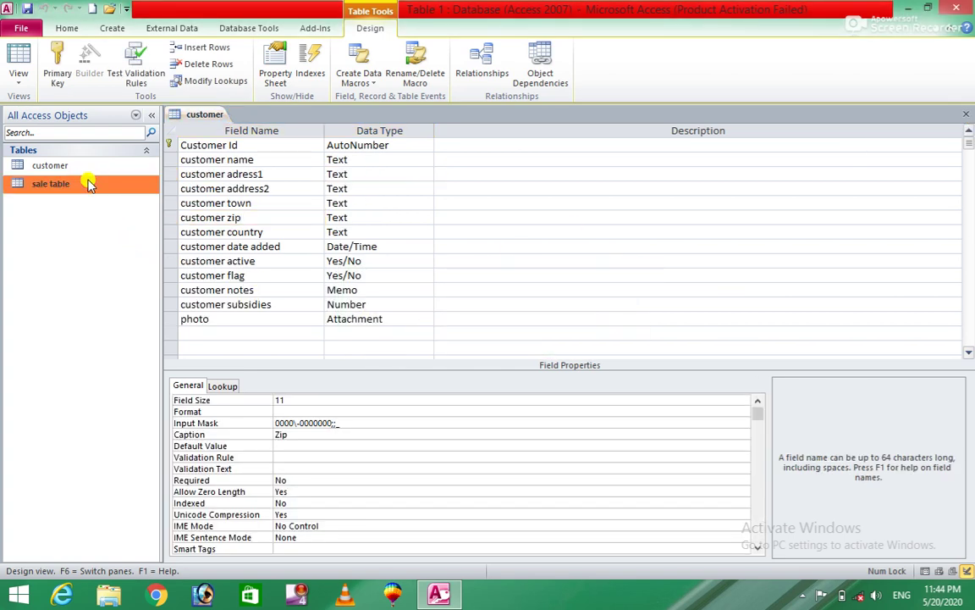
double_click(90, 184)
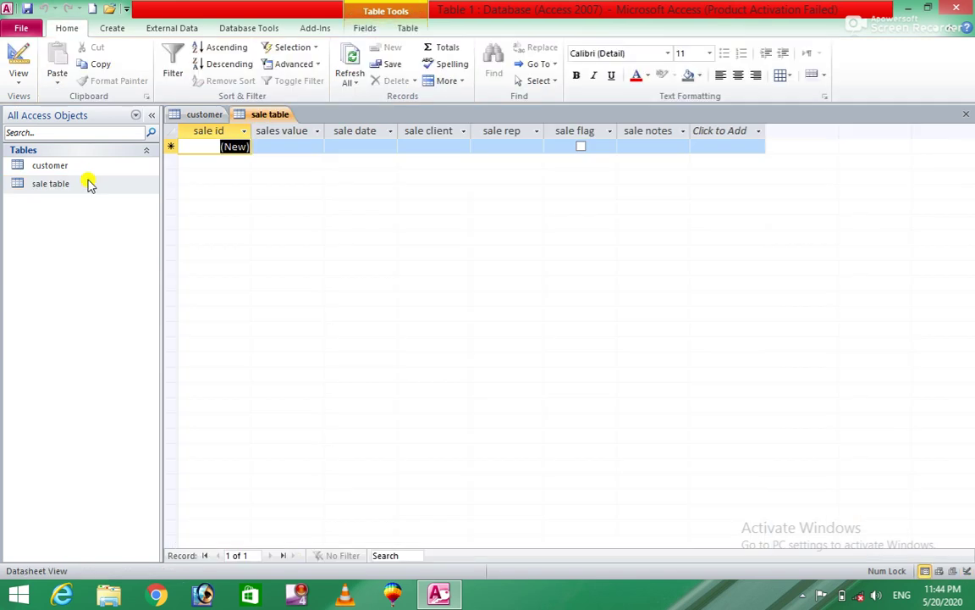
left_click(525, 146)
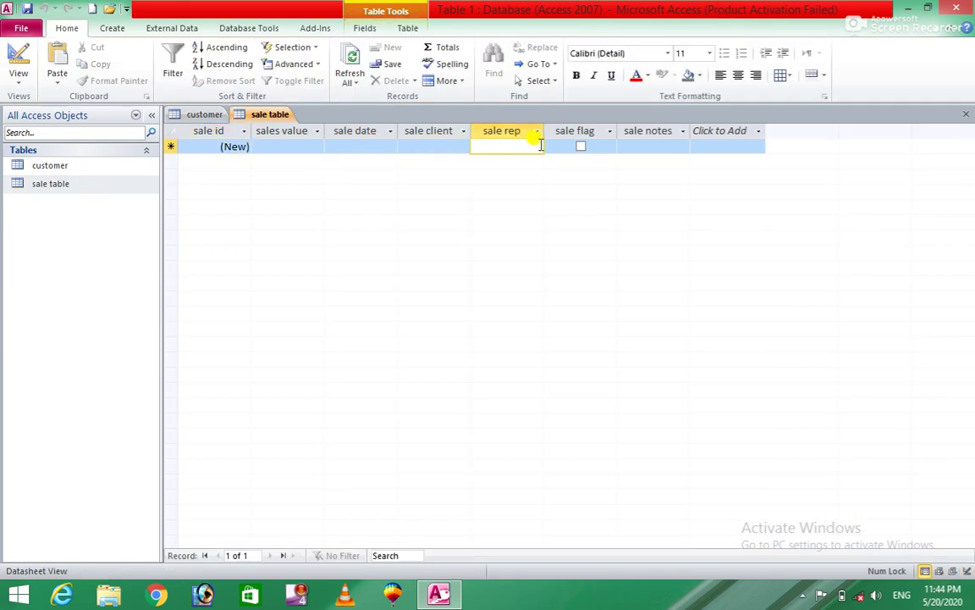
Step: Pick 2/3/2020 from the calendar as the new record's sale date
left_click(381, 144)
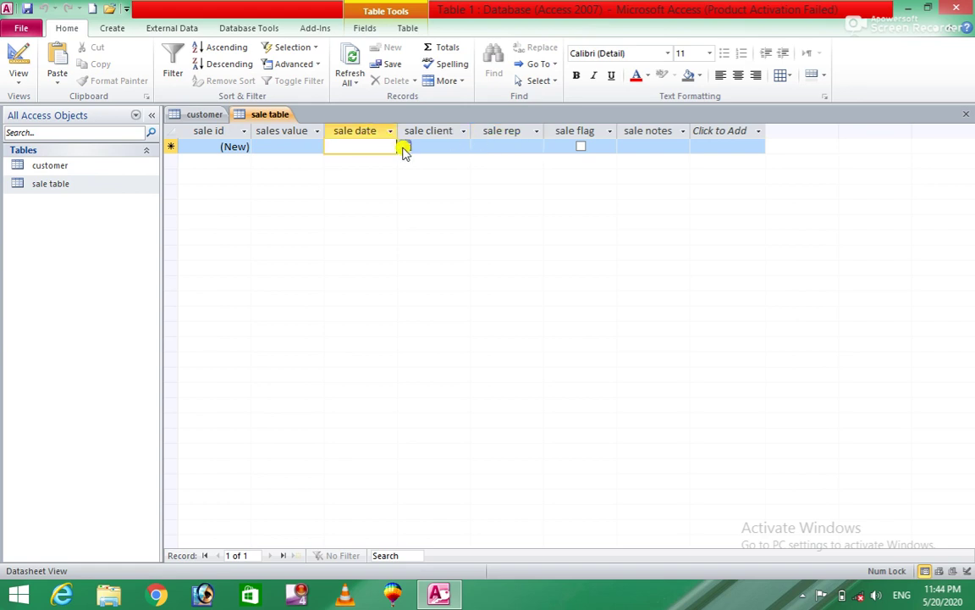
left_click(405, 147)
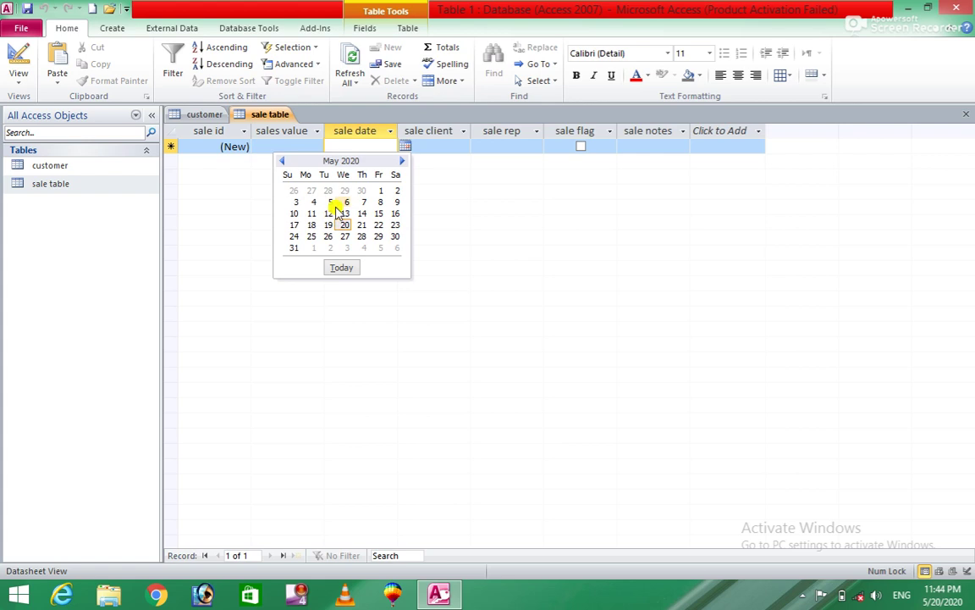
left_click(282, 161)
left_click(282, 161)
left_click(282, 161)
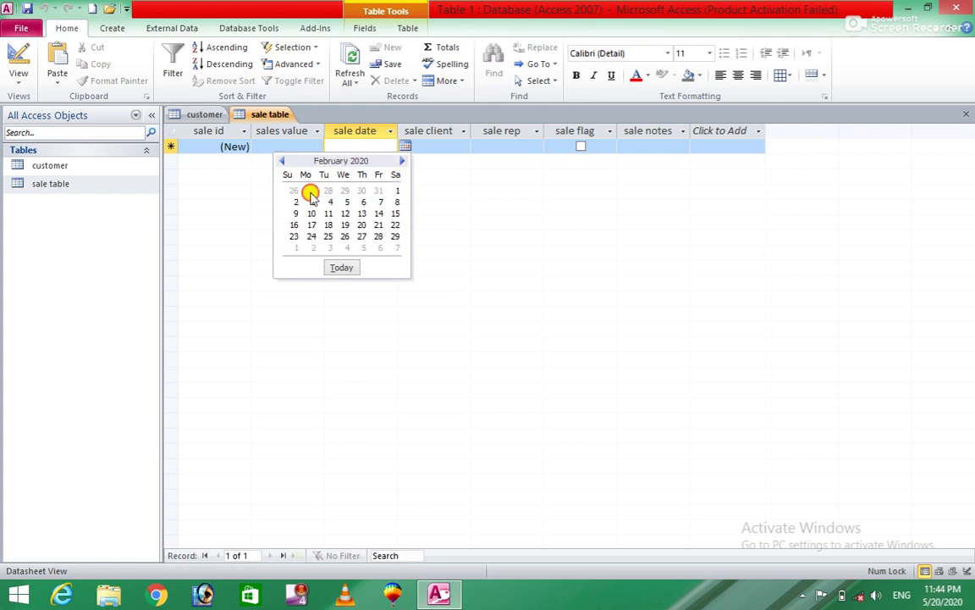
left_click(312, 201)
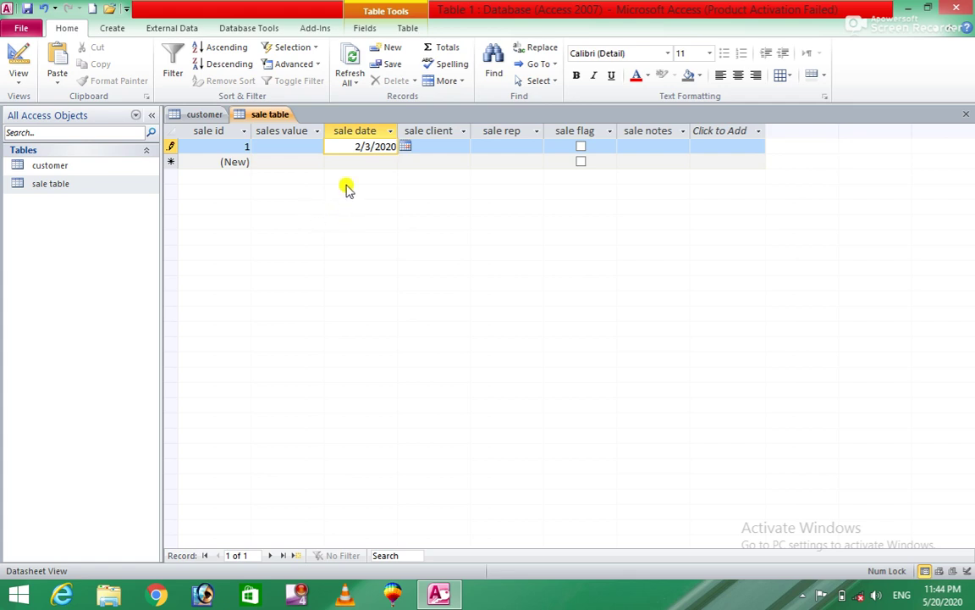
key("Tab")
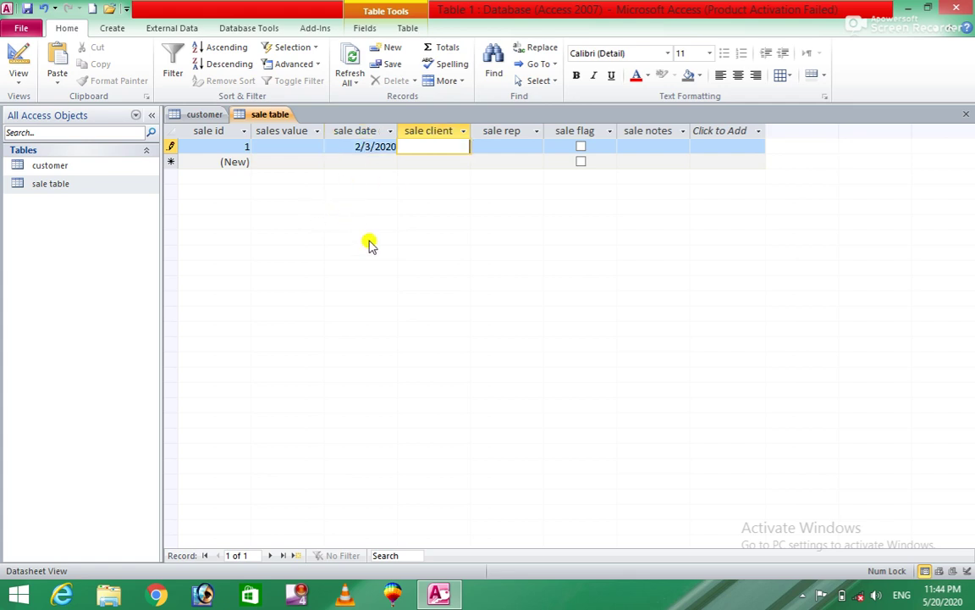
Step: Change the sale date to the future date 3/17/2021 to test the rule
left_click(368, 148)
left_click(406, 146)
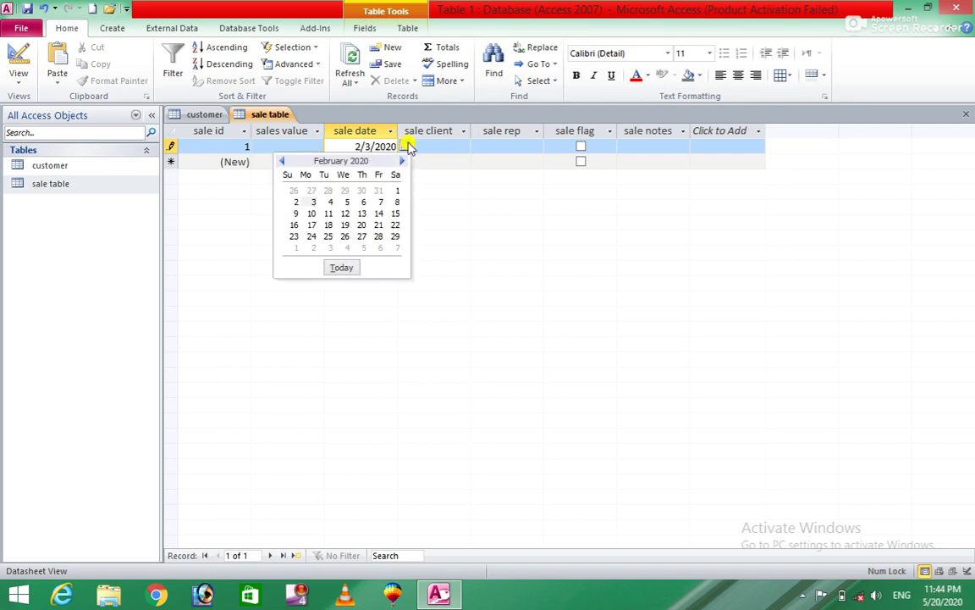
left_click(404, 161)
left_click(404, 162)
left_click(404, 162)
left_click(404, 162)
left_click(404, 161)
left_click(404, 162)
left_click(404, 162)
left_click(404, 162)
left_click(404, 162)
left_click(403, 162)
left_click(404, 162)
left_click(404, 161)
left_click(404, 162)
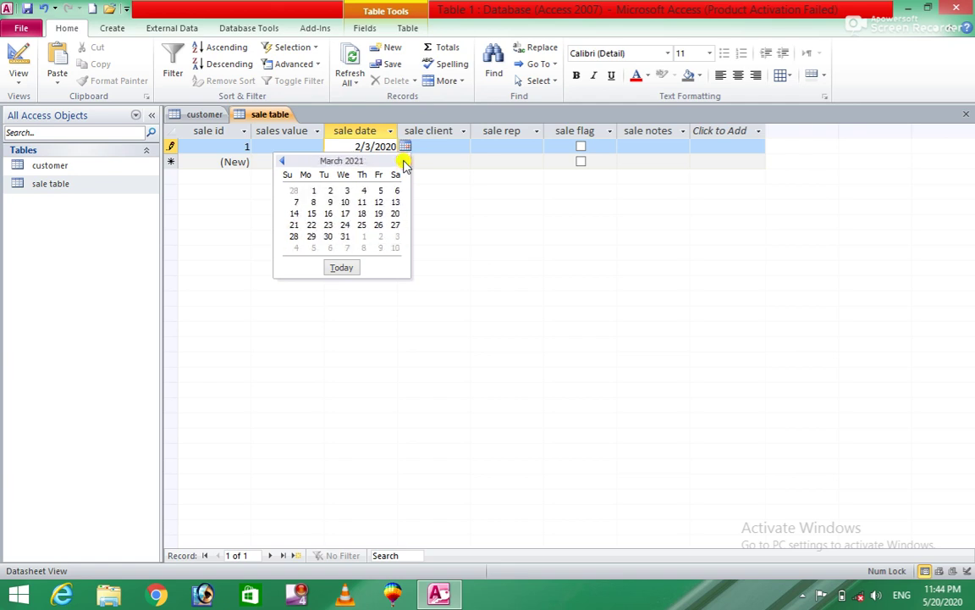
left_click(345, 213)
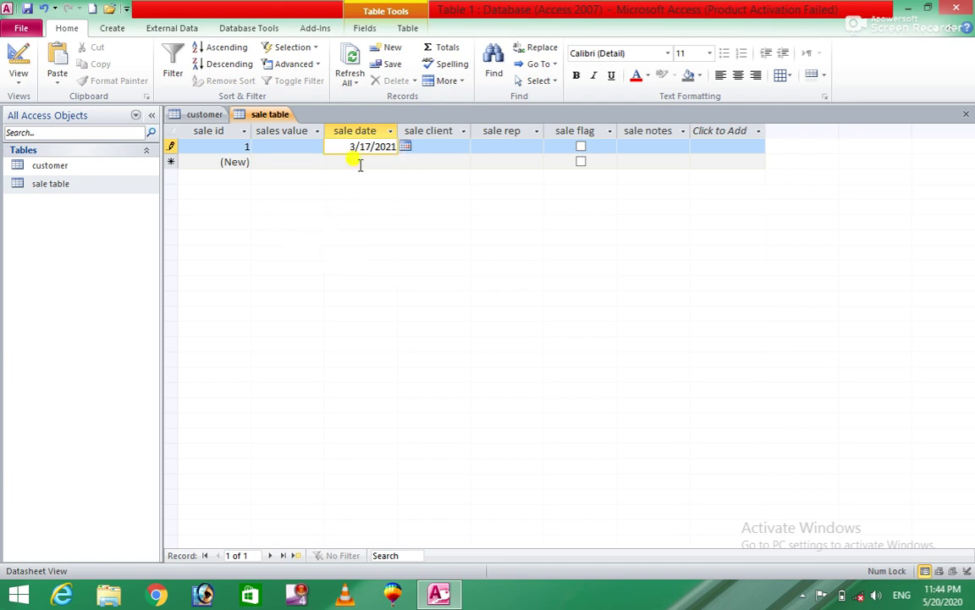
key("Tab")
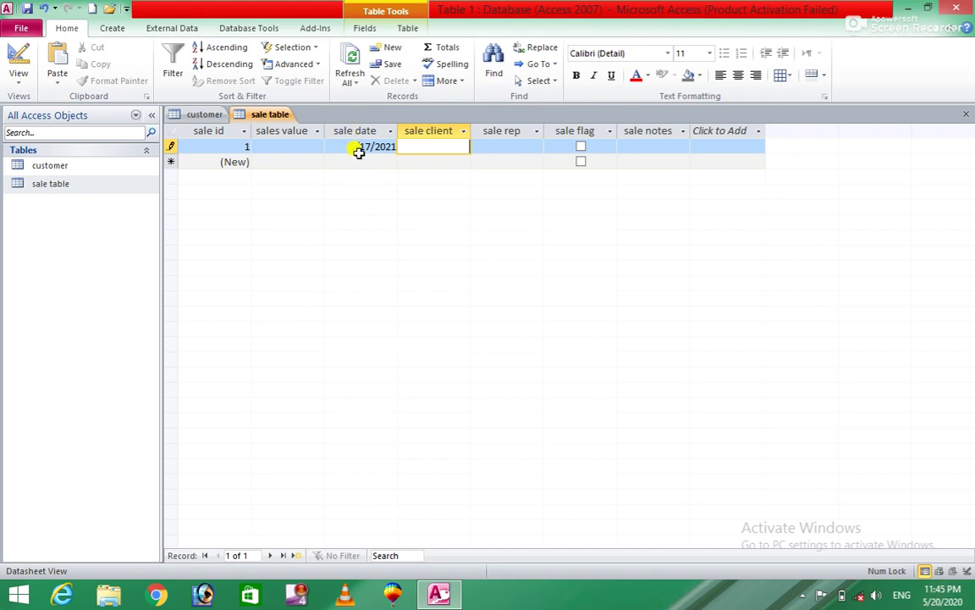
Step: Change the sale date to the past date 5/15/2019 and commit it
left_click(364, 146)
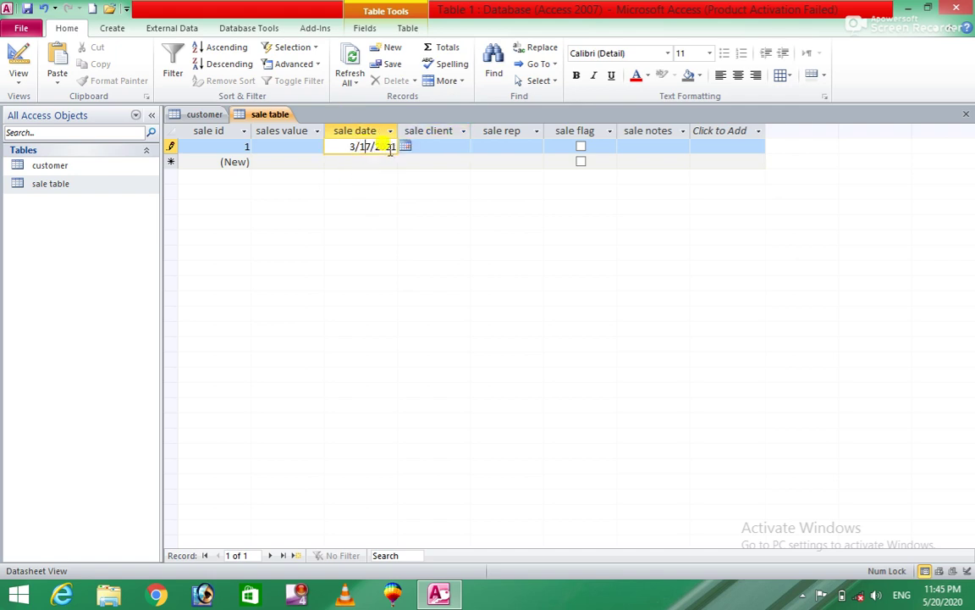
left_click(405, 148)
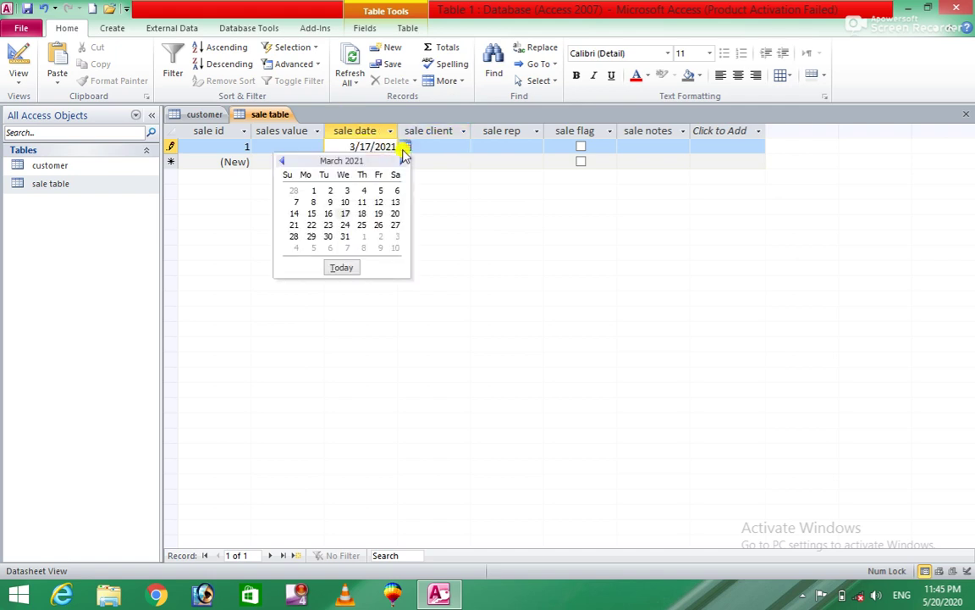
left_click(283, 161)
left_click(282, 162)
left_click_drag(283, 162, 283, 162)
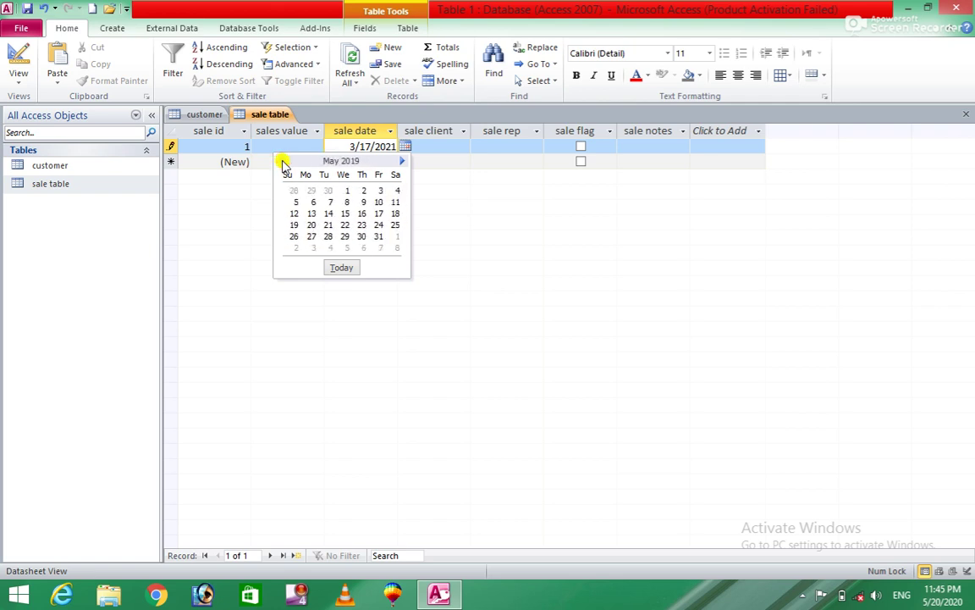
left_click(343, 213)
key("Tab")
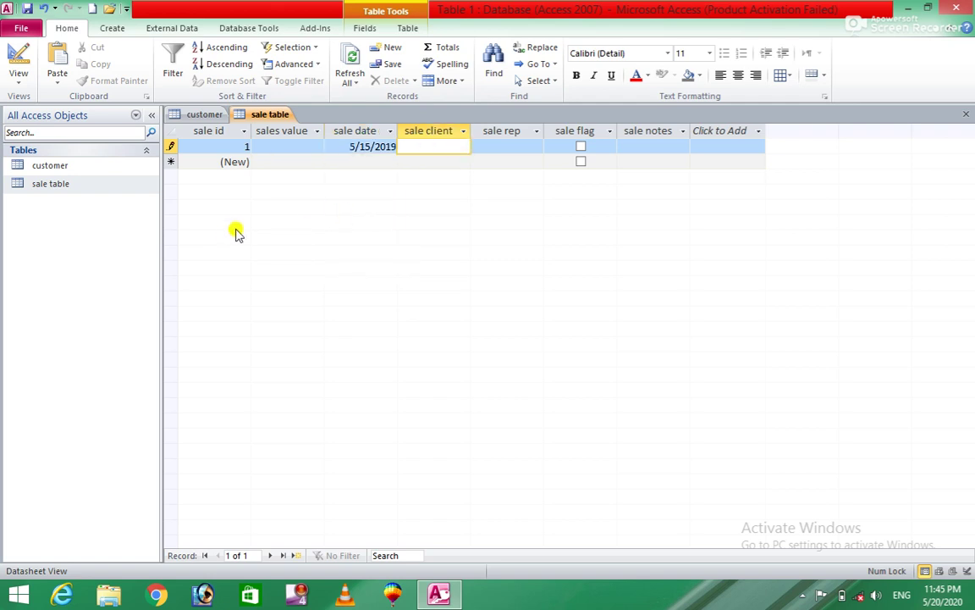
Step: Open the sale table in Design view and dismiss the Lookup Wizard error on sale date
right_click(95, 190)
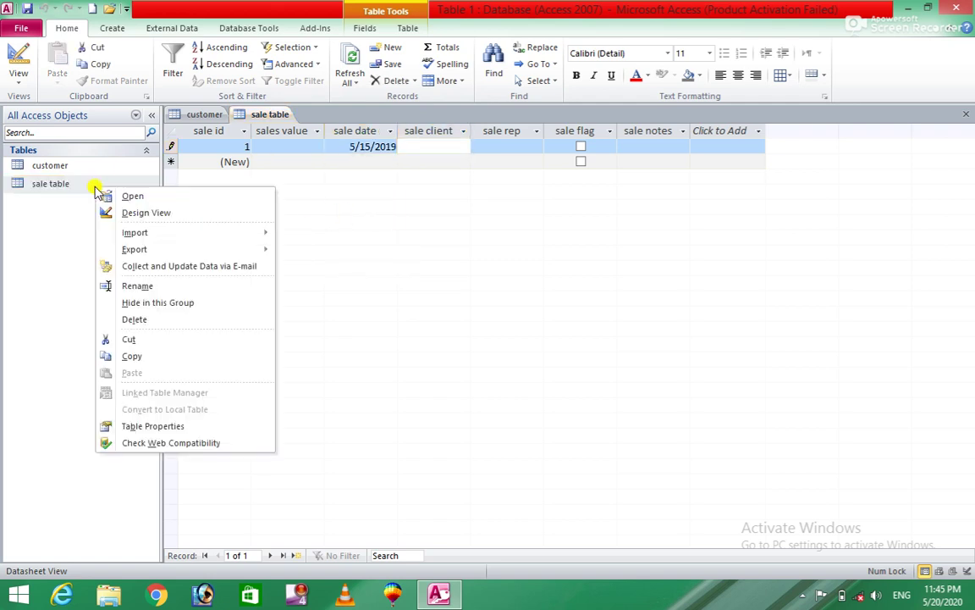
left_click(156, 214)
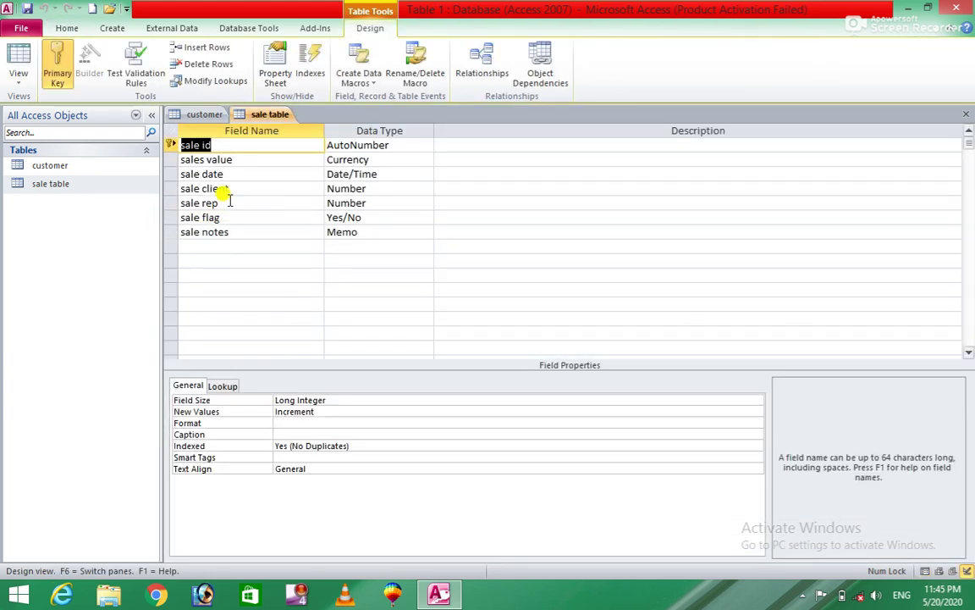
left_click(246, 174)
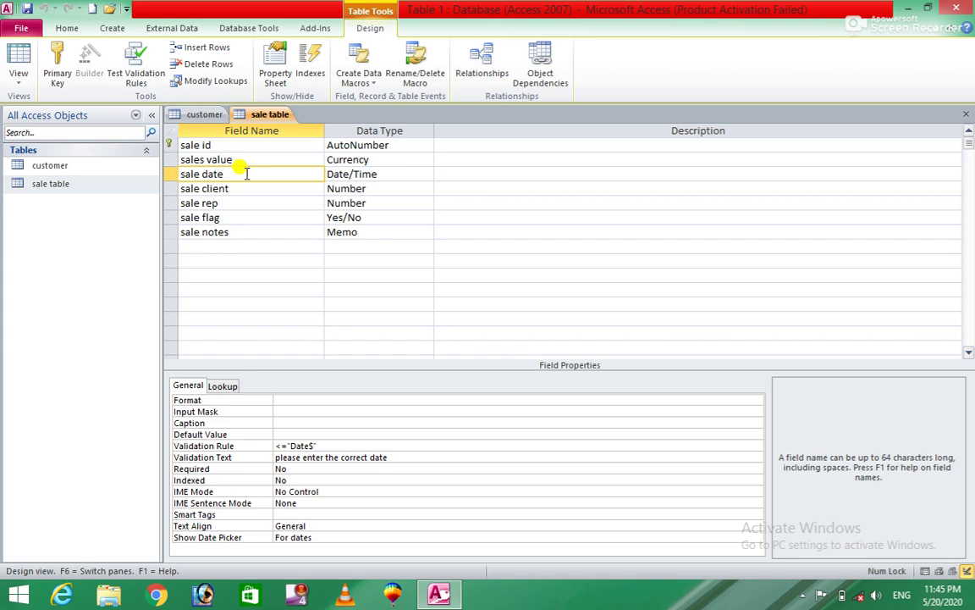
left_click(344, 175)
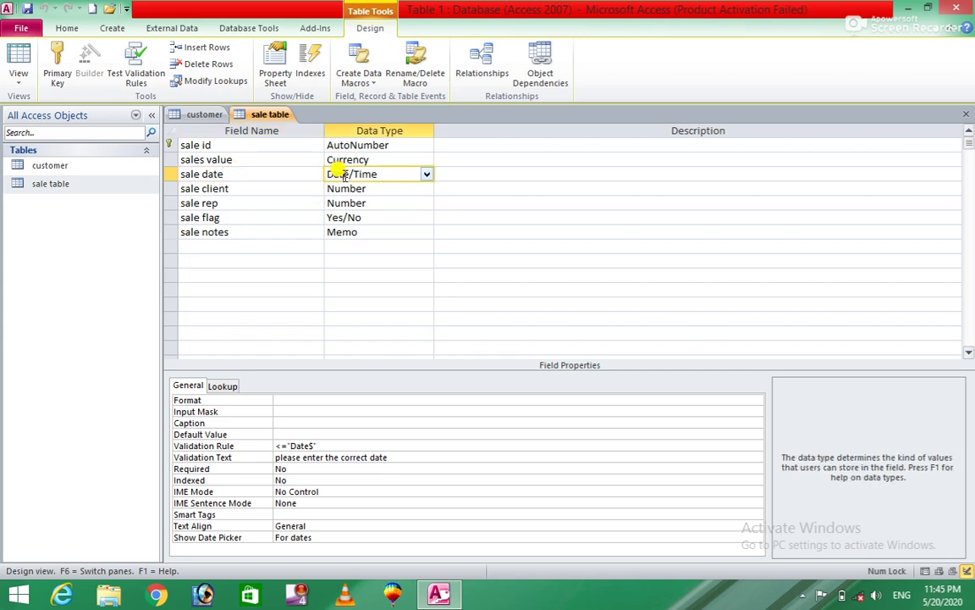
left_click(427, 175)
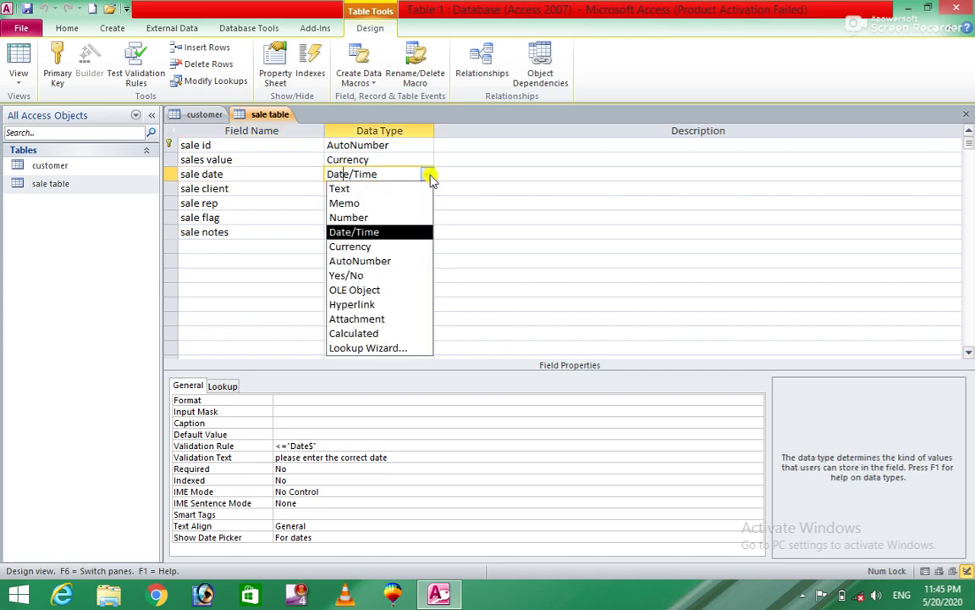
left_click(339, 348)
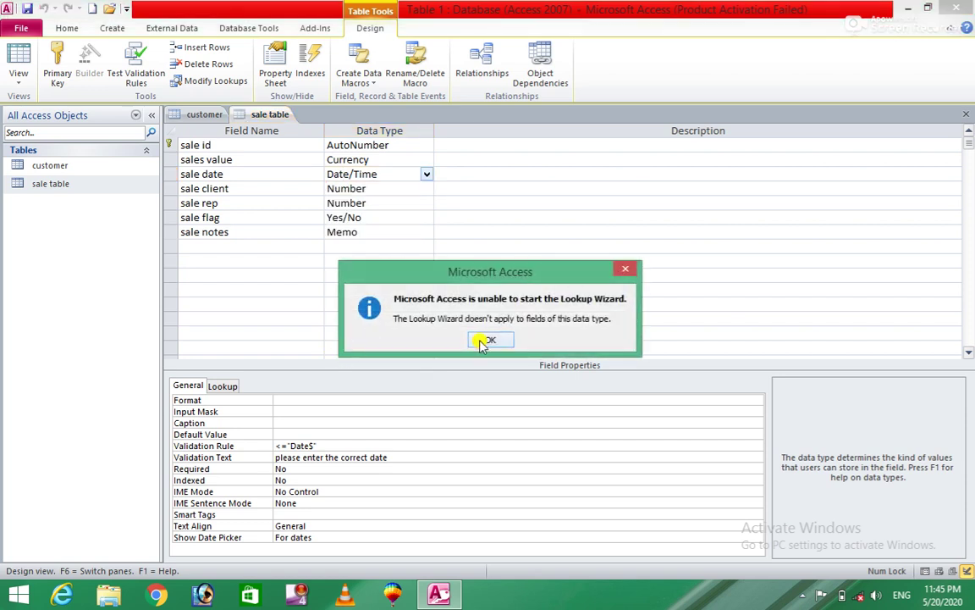
left_click(490, 339)
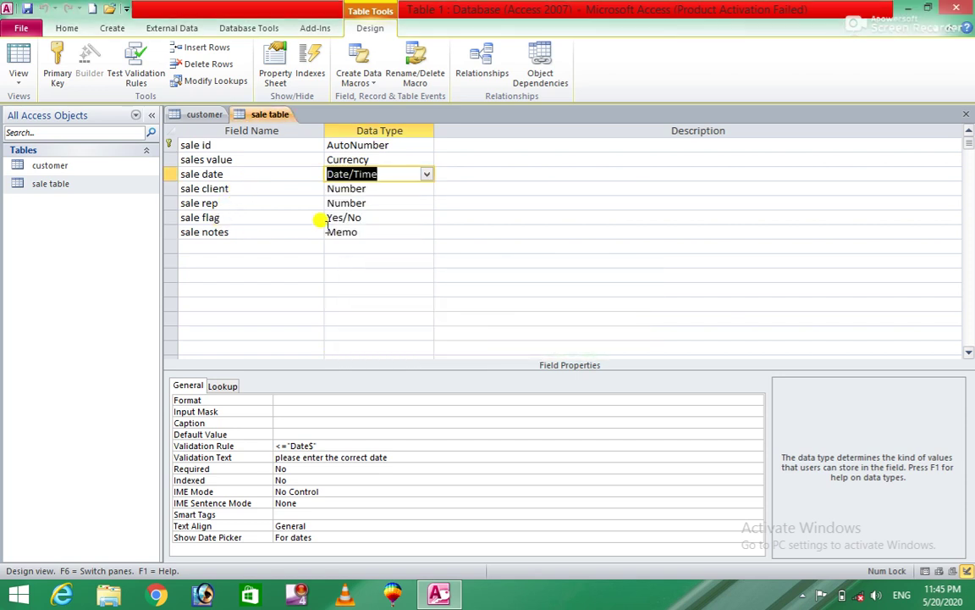
Step: Rewrite the sale date validation rule as <=Date() and close the table design
left_click(345, 443)
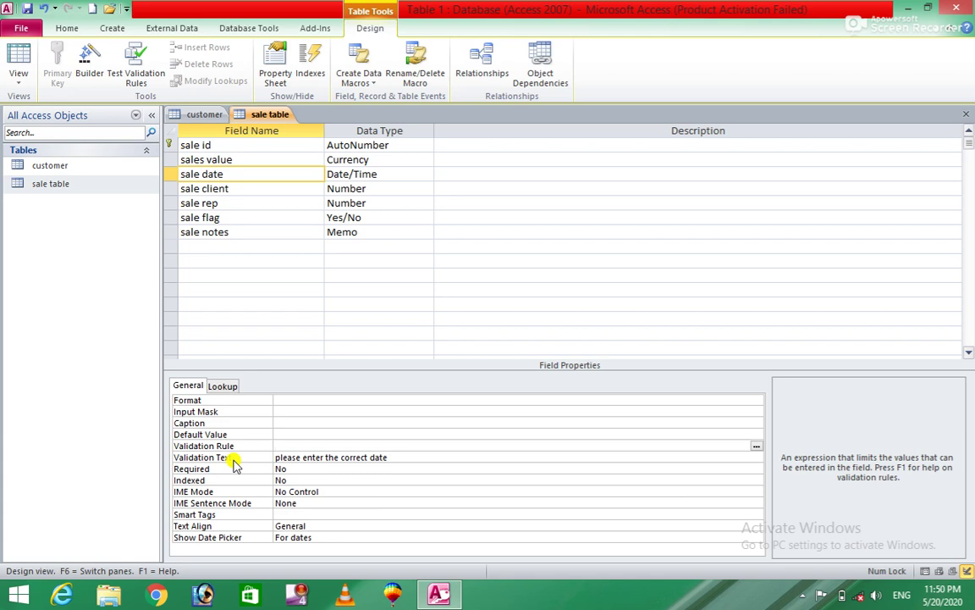
type("<=dat")
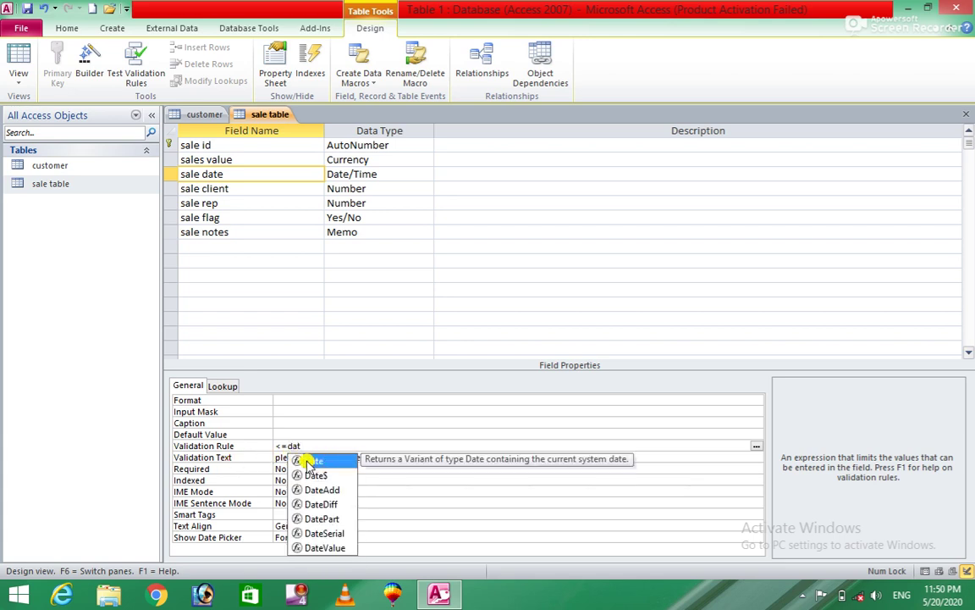
double_click(305, 460)
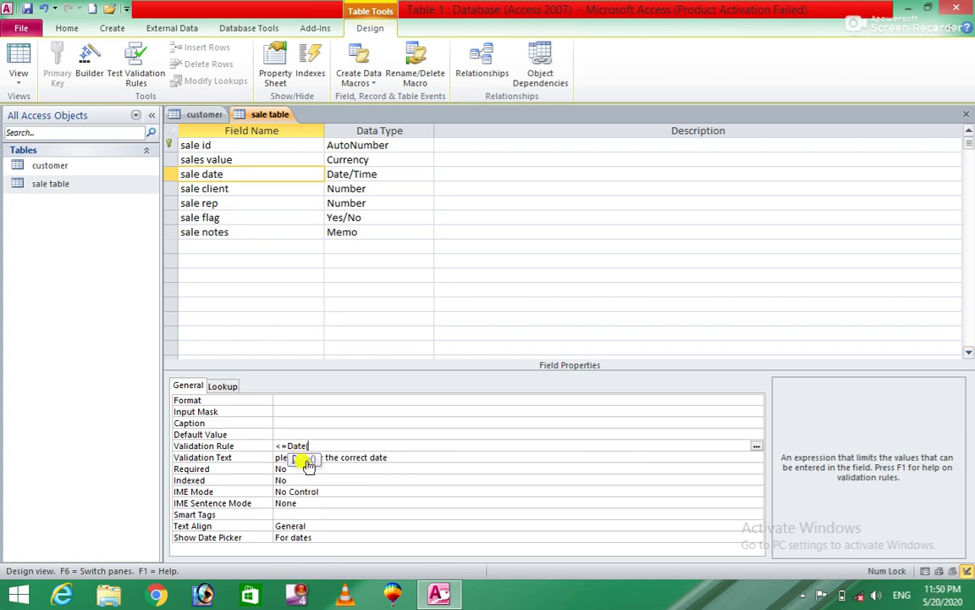
type(")")
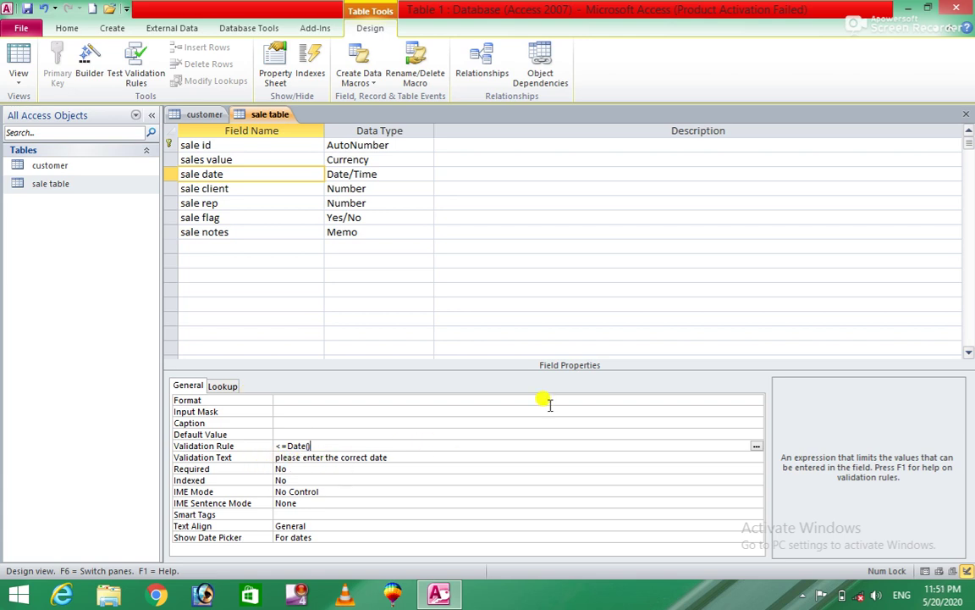
left_click(966, 114)
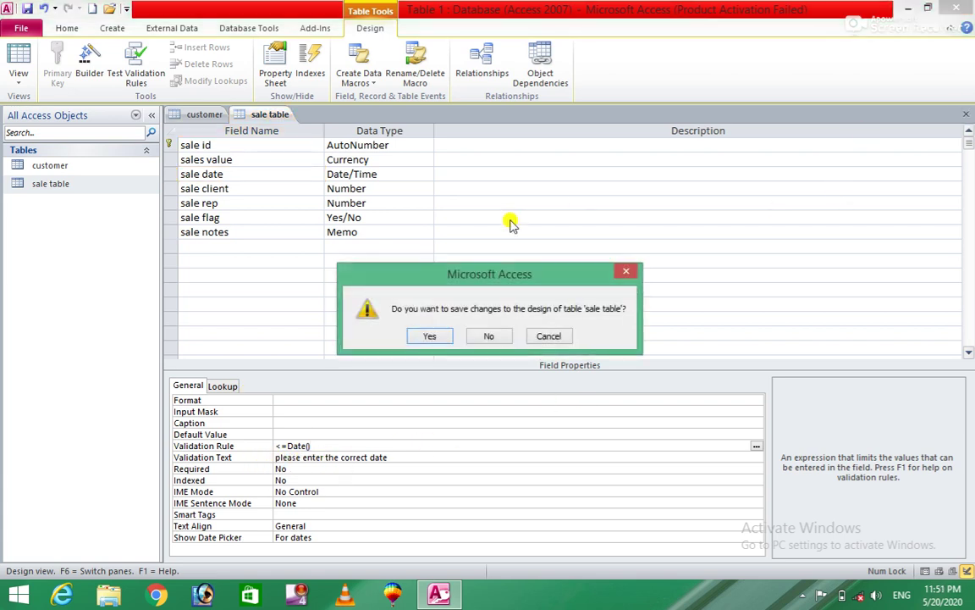
Step: Save the corrected design, reopen the sale table as a datasheet, and edit the first sale date
left_click(431, 337)
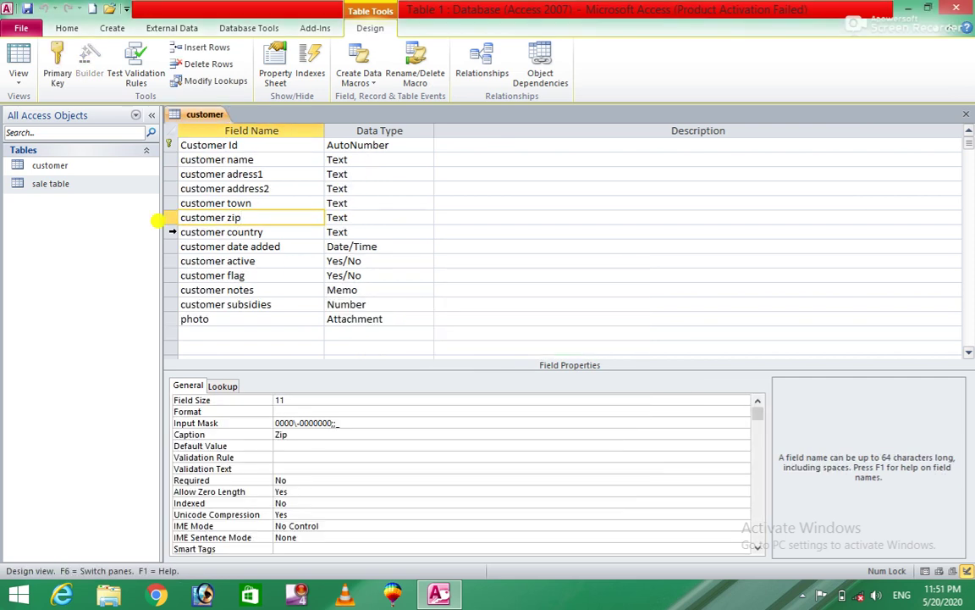
right_click(82, 185)
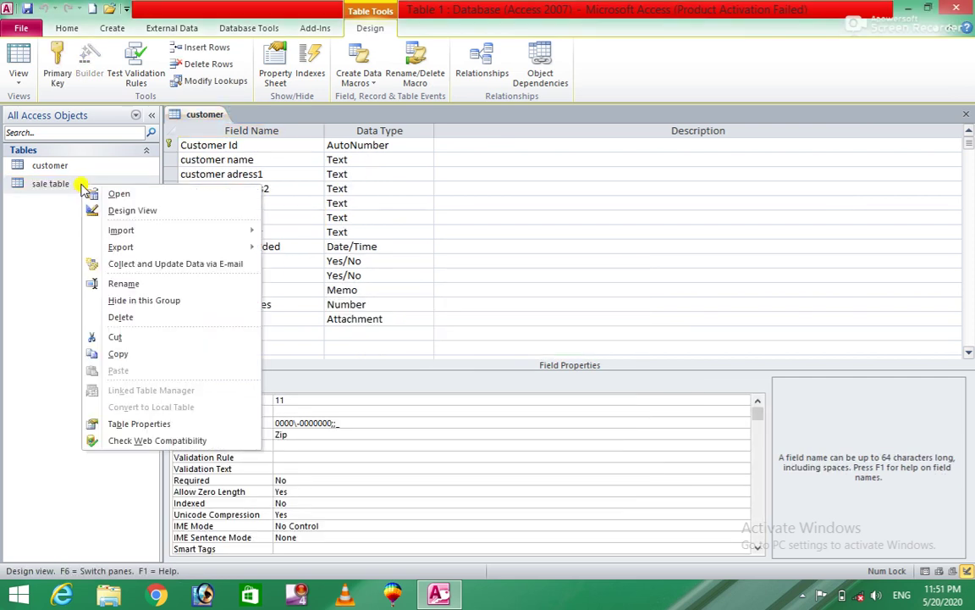
left_click(114, 210)
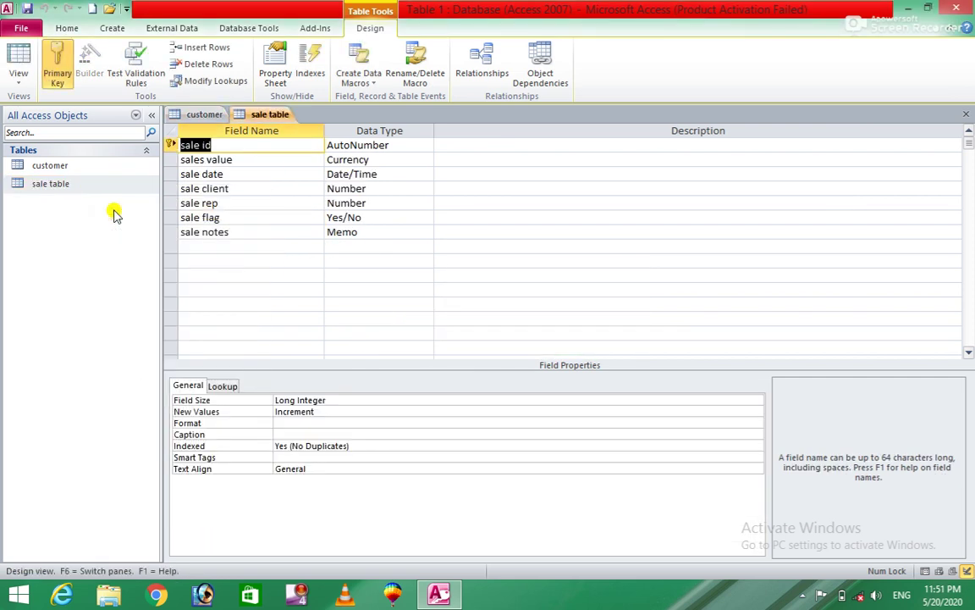
double_click(76, 185)
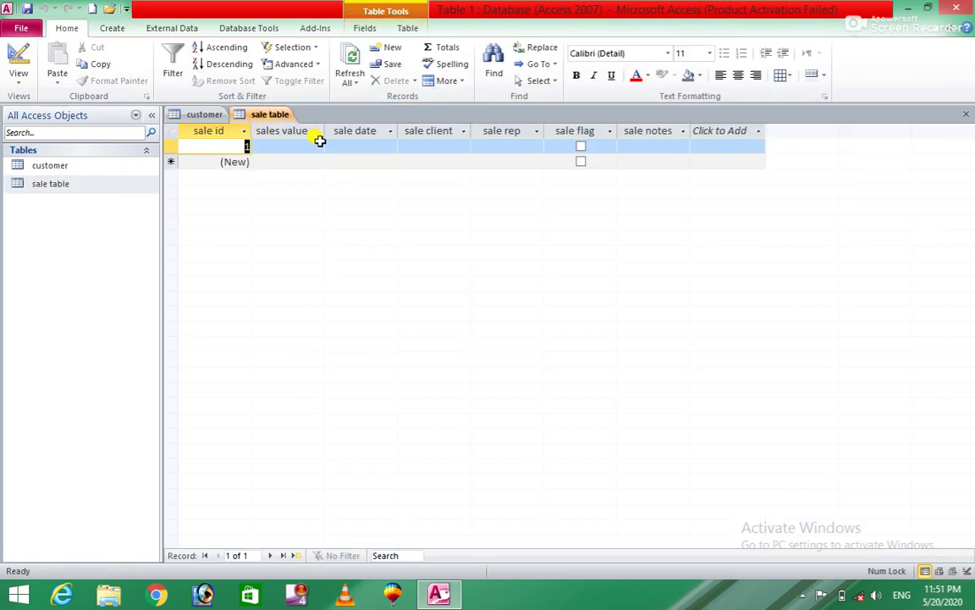
left_click(294, 148)
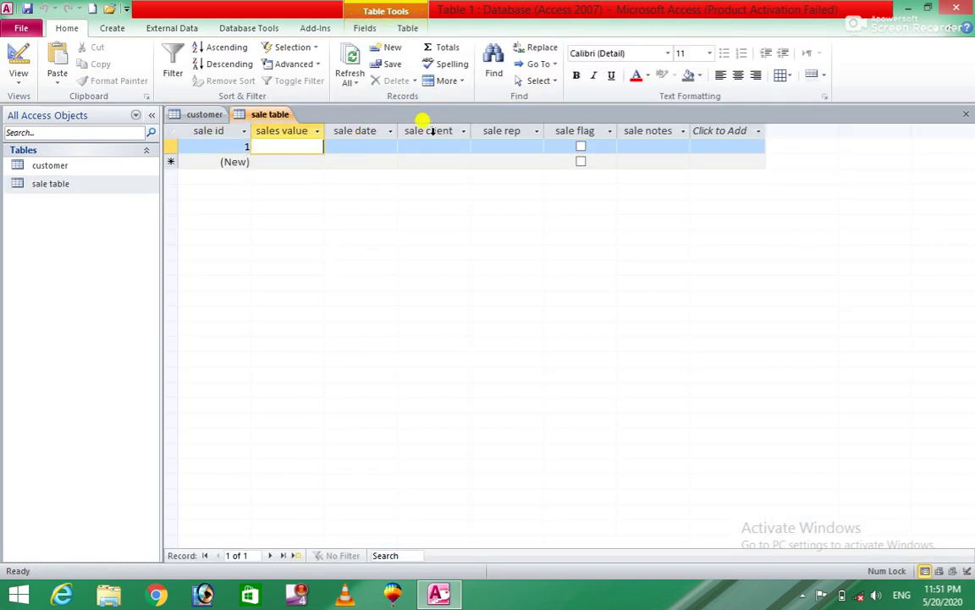
left_click(375, 133)
left_click(349, 148)
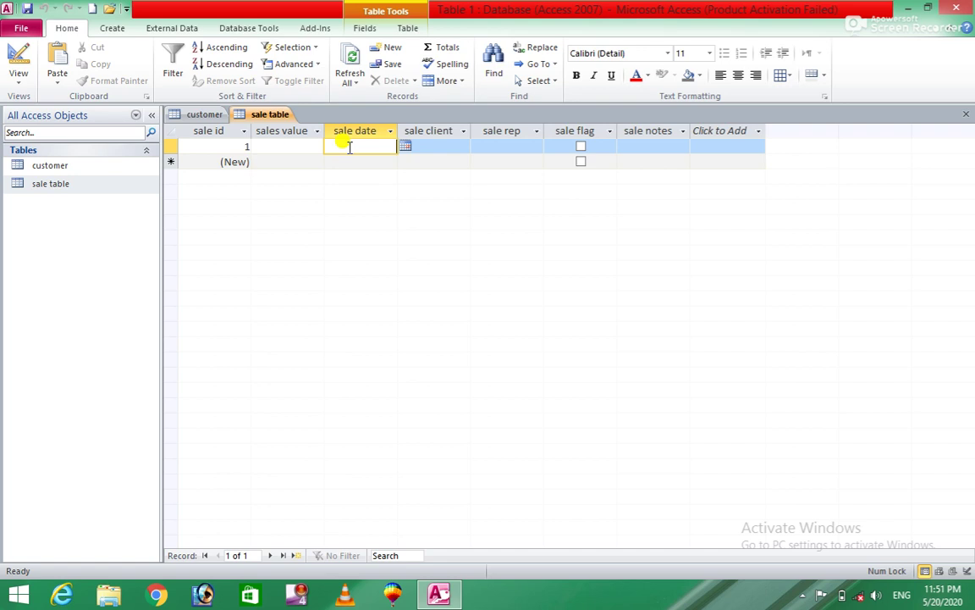
Step: Pick 12/18/2019 from the calendar as the first record's sale date
left_click(406, 147)
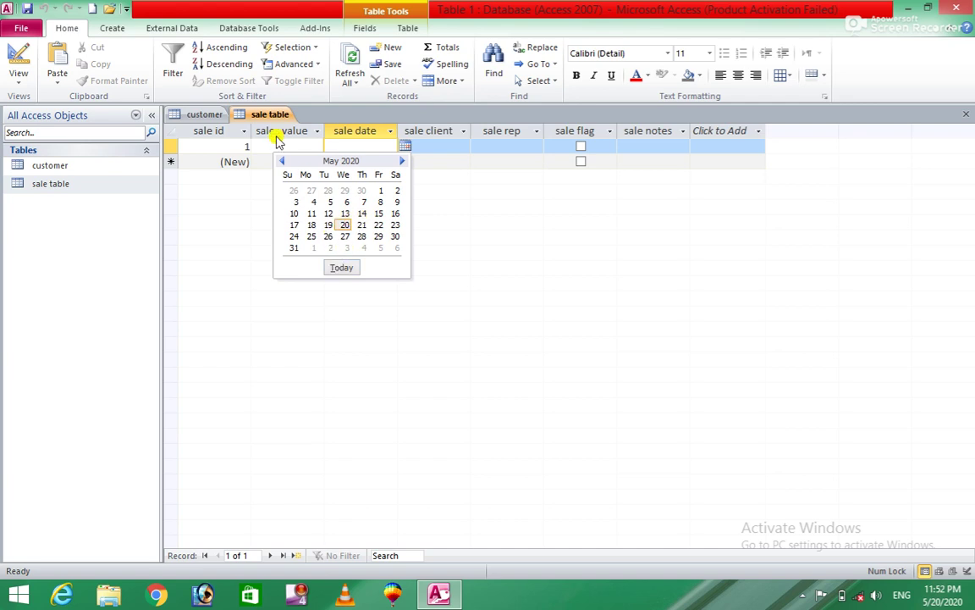
left_click(283, 162)
left_click(284, 162)
left_click(284, 162)
left_click(284, 162)
left_click(283, 161)
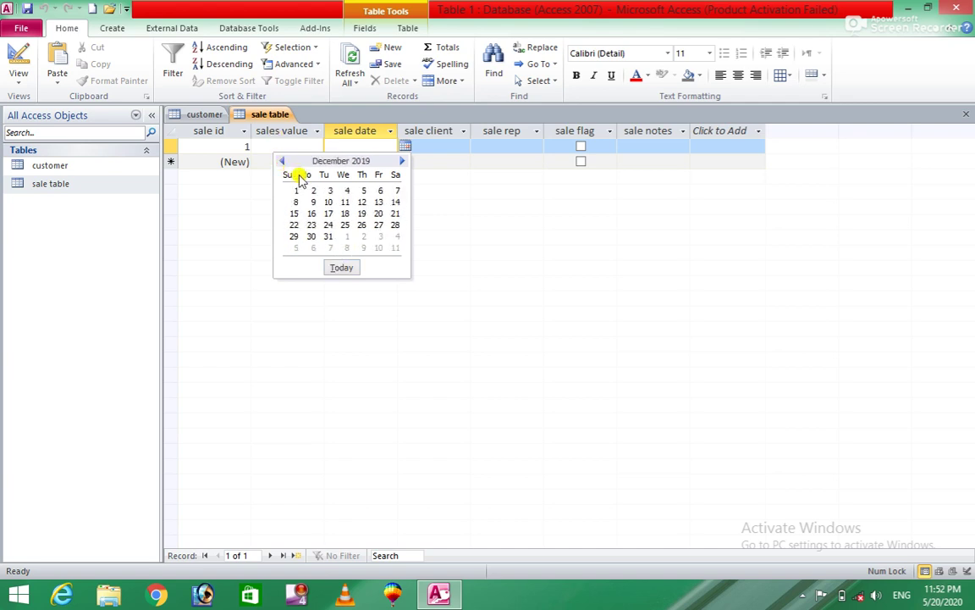
left_click(349, 214)
key("Tab")
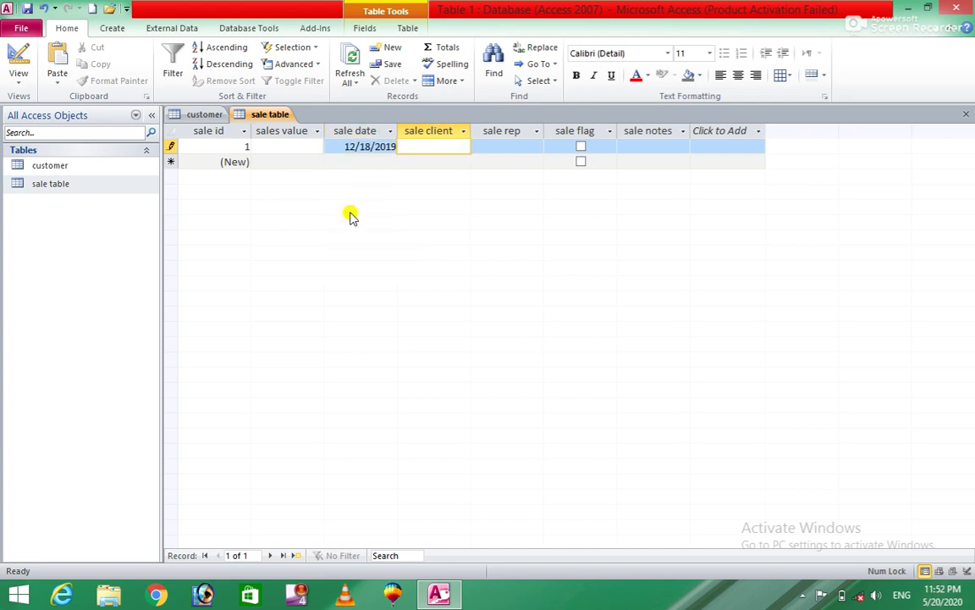
Step: Replace the sale date with the future date 3/23/2022 and commit it to trigger validation
left_click(368, 148)
left_click_drag(396, 146, 323, 145)
key("BackSpace")
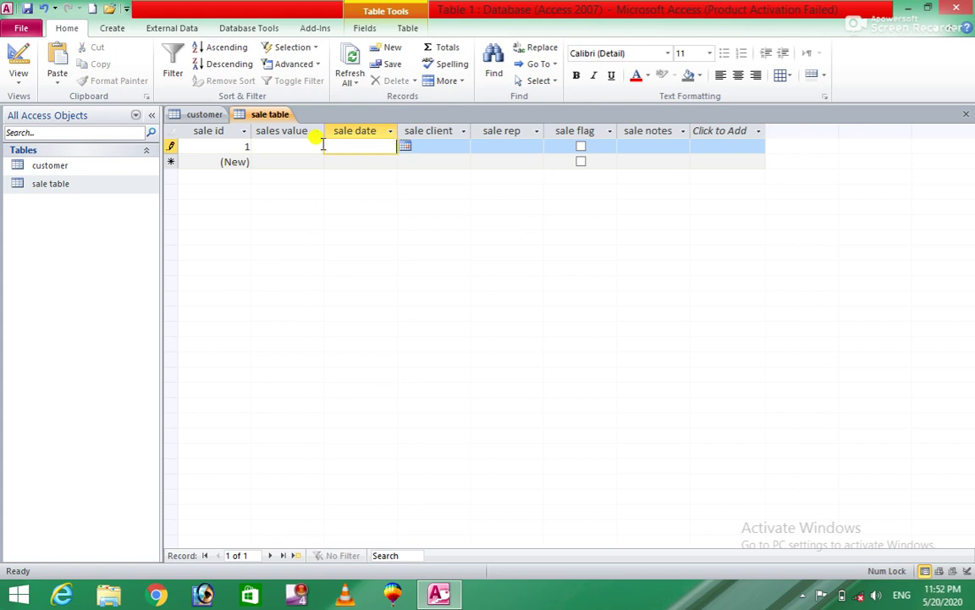
left_click(404, 146)
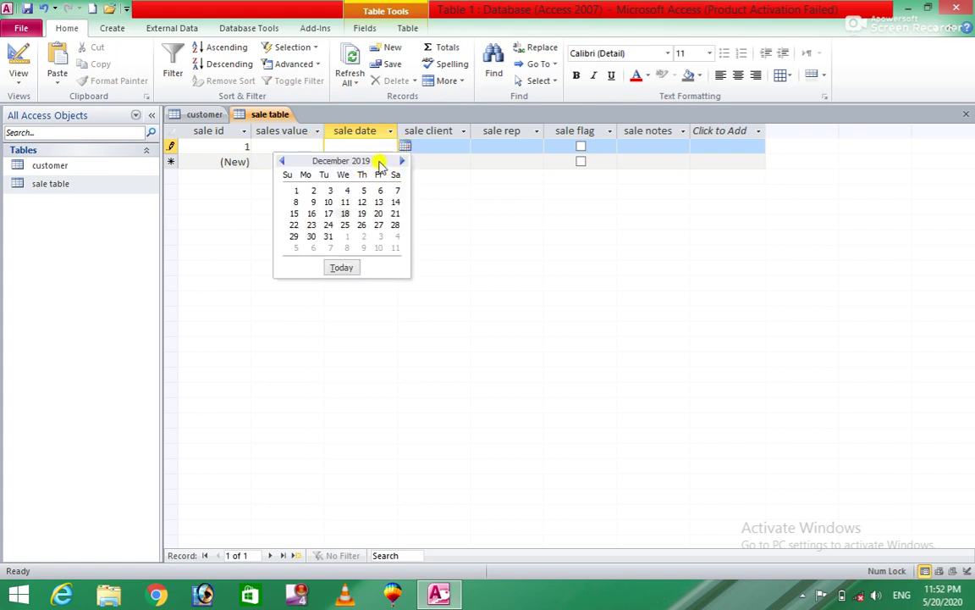
left_click(398, 161)
left_click(398, 161)
left_click(398, 161)
left_click(398, 160)
left_click(398, 161)
left_click(398, 161)
left_click(398, 161)
left_click(398, 161)
left_click(398, 161)
left_click(398, 161)
left_click(398, 161)
left_click(398, 161)
left_click(398, 161)
left_click(398, 161)
left_click(398, 161)
left_click(398, 161)
left_click(398, 161)
left_click(398, 161)
left_click(397, 161)
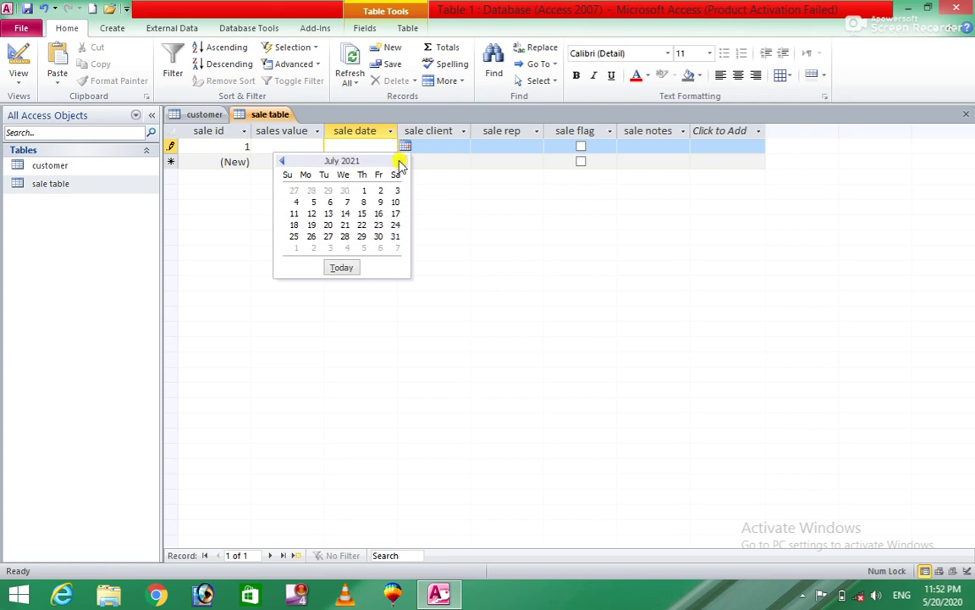
left_click(398, 161)
left_click(398, 161)
left_click(398, 161)
left_click(398, 161)
left_click(398, 161)
left_click(398, 161)
left_click(398, 161)
left_click(398, 161)
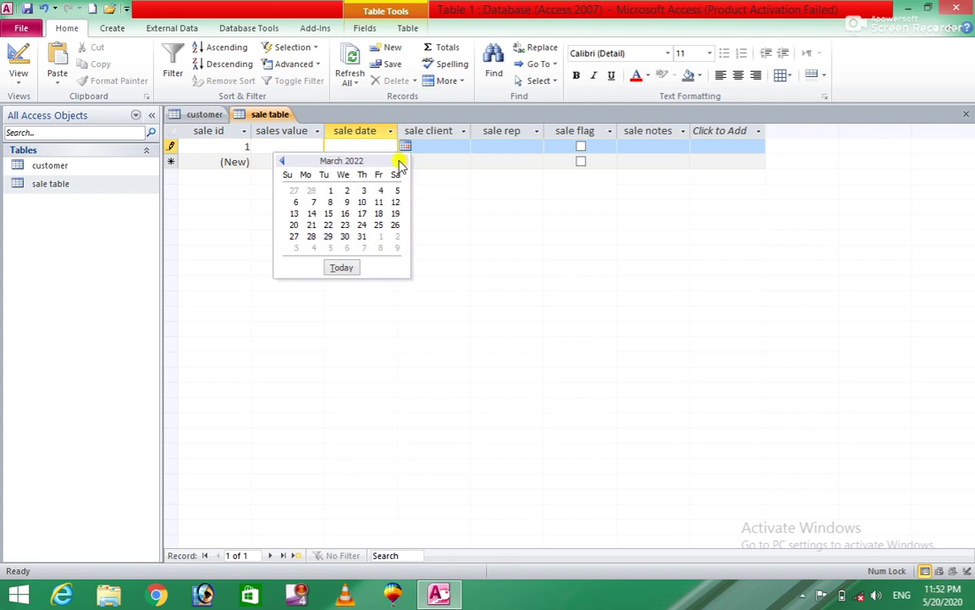
left_click(345, 224)
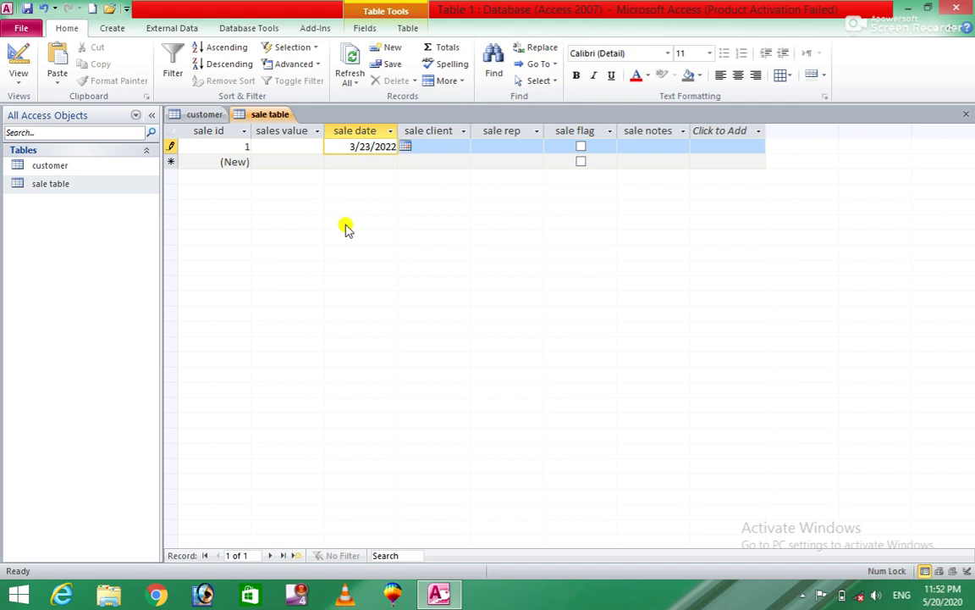
key("Tab")
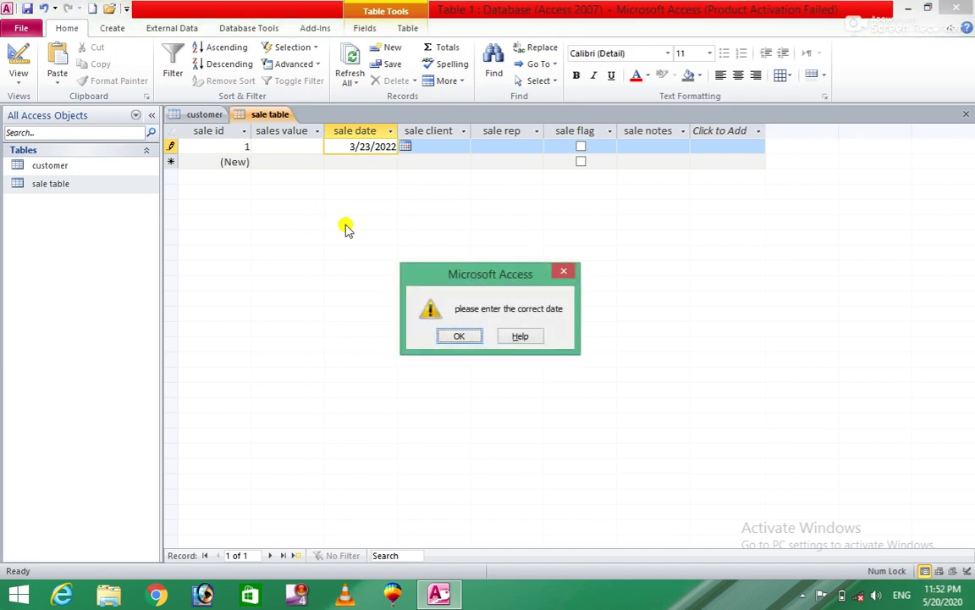
Step: Dismiss the validation message and correct the sale date's year so it reads 3/23/2020
left_click(447, 338)
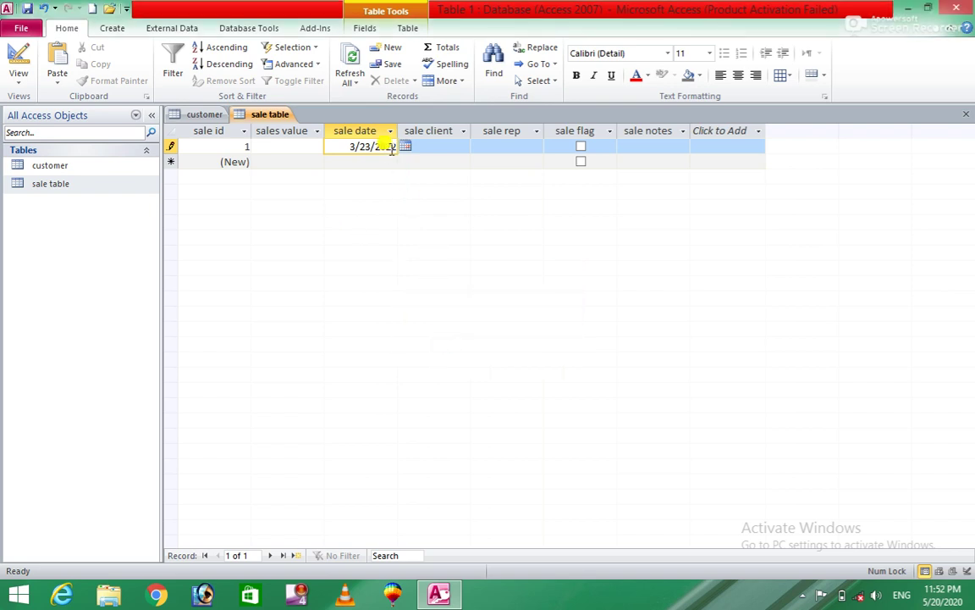
key("BackSpace")
key("BackSpace")
key("BackSpace")
type("19")
type("2")
key("Tab")
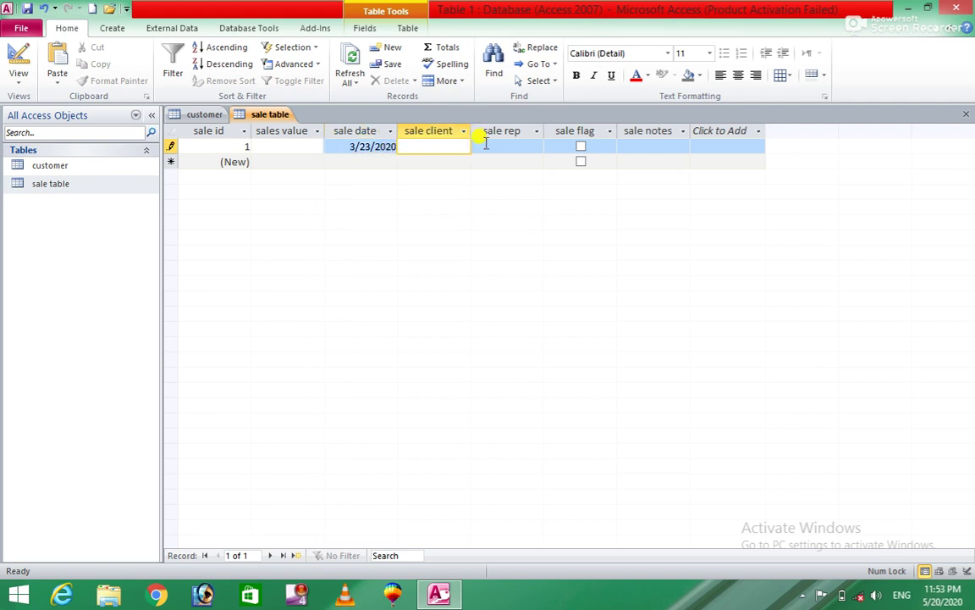
left_click(85, 188)
Step: Open the sale table in Design view from its navigation-pane shortcut menu
right_click(84, 188)
left_click(120, 211)
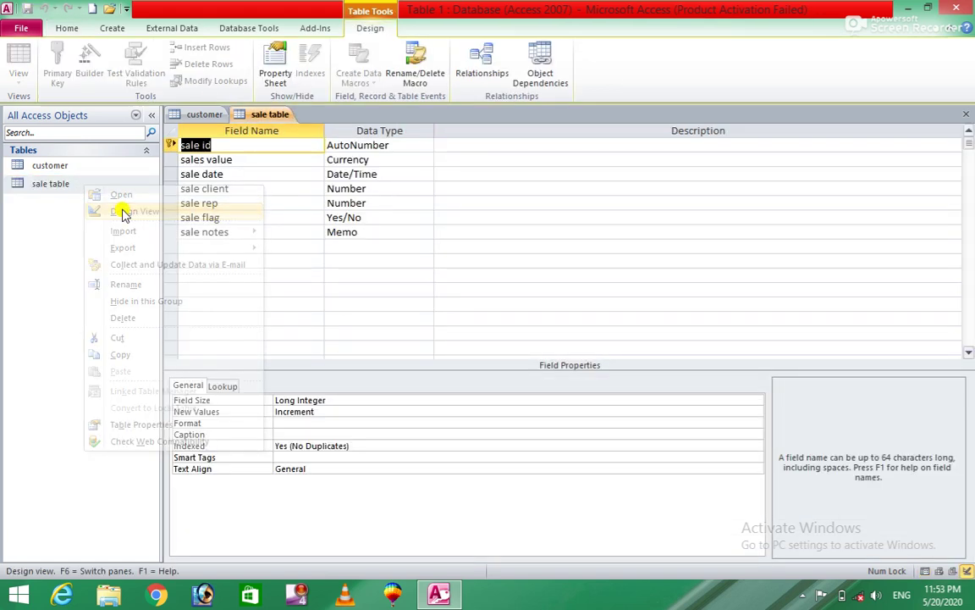